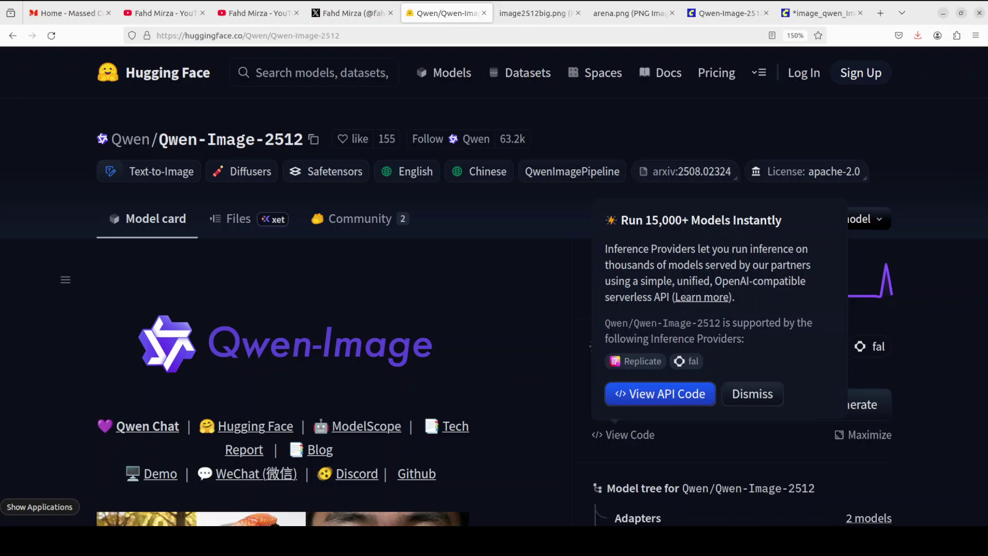
- Switch to the ComfyUI workflow tab showing the 'CHEERS TO 2026!' party image
{"action": "left_click", "coordinate": [818, 14]}
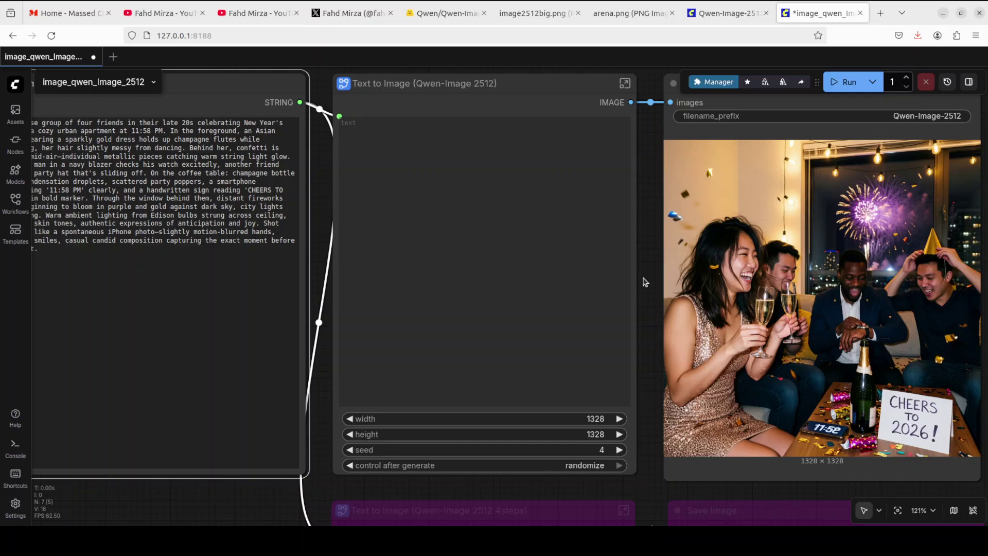
- Jump to the YouTube tab listing the channel's 'qwen-image' search results
{"action": "key", "text": "ctrl+2"}
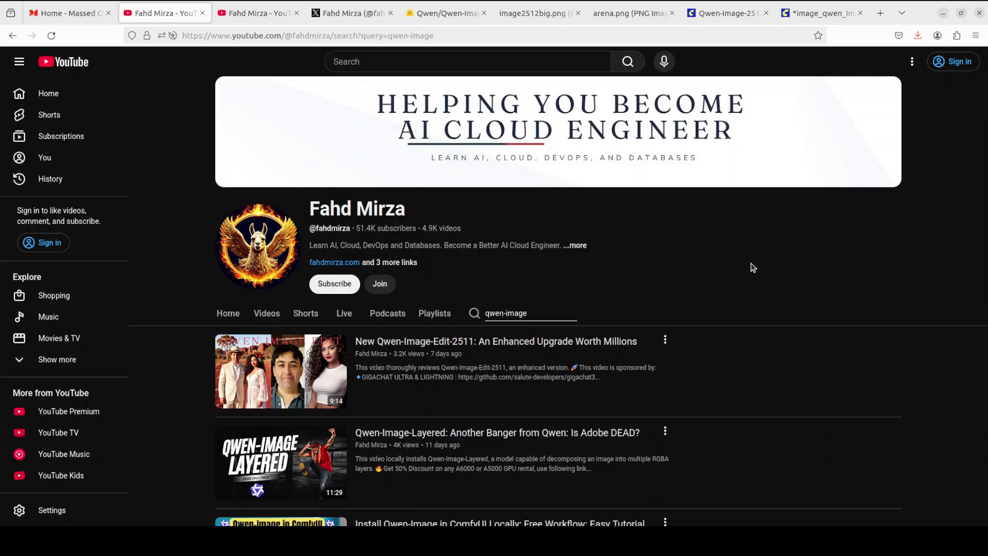
- Pass the X profile tab and return to the Qwen/Qwen-Image-2512 model card
{"action": "key", "text": "ctrl+4"}
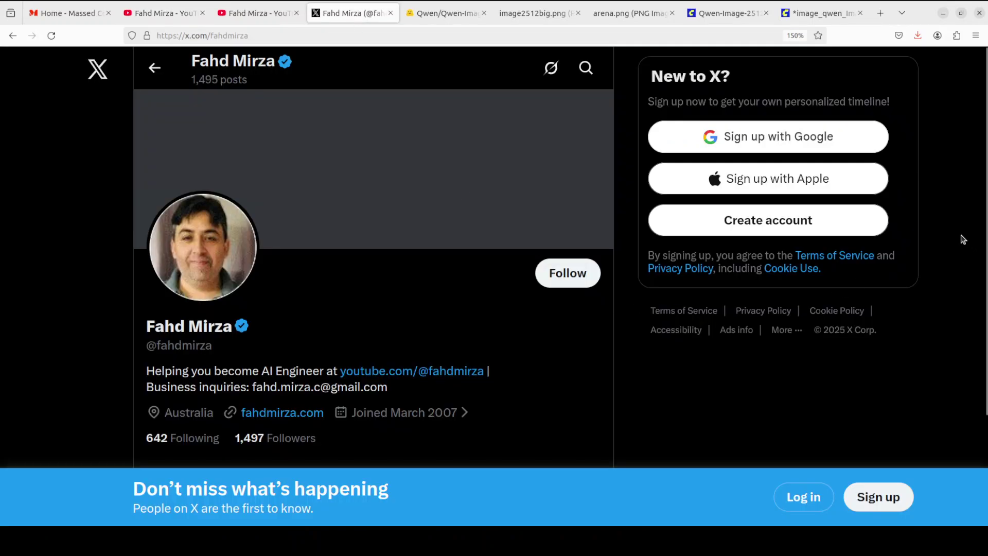
{"action": "left_click", "coordinate": [433, 14]}
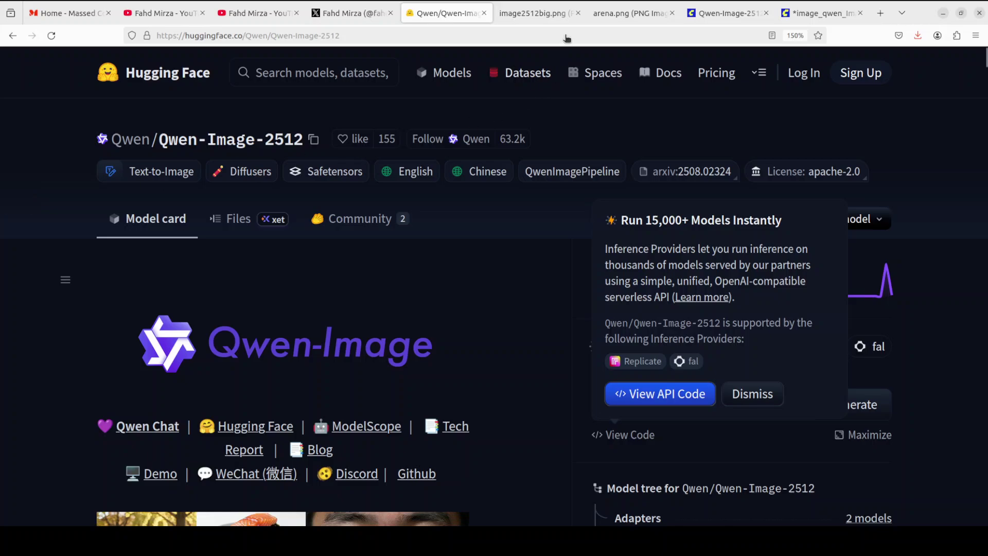
- Switch to the image2512big.png tab with the Qwen-Image sample collage and timeline
{"action": "key", "text": "ctrl+Tab"}
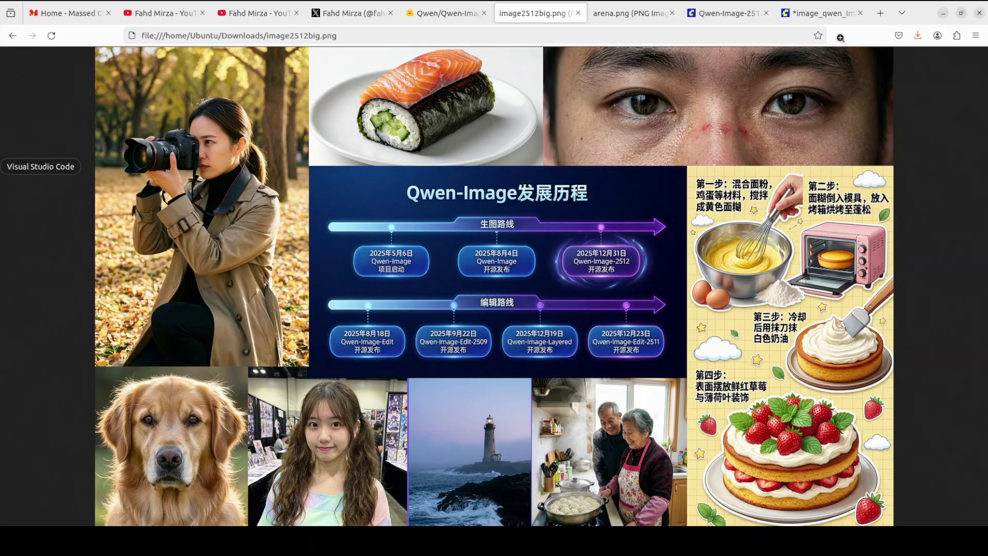
- Open Qwen-Image-2512_00001_.png full-size in its own tab from the Save Image node
{"action": "left_click", "coordinate": [822, 13]}
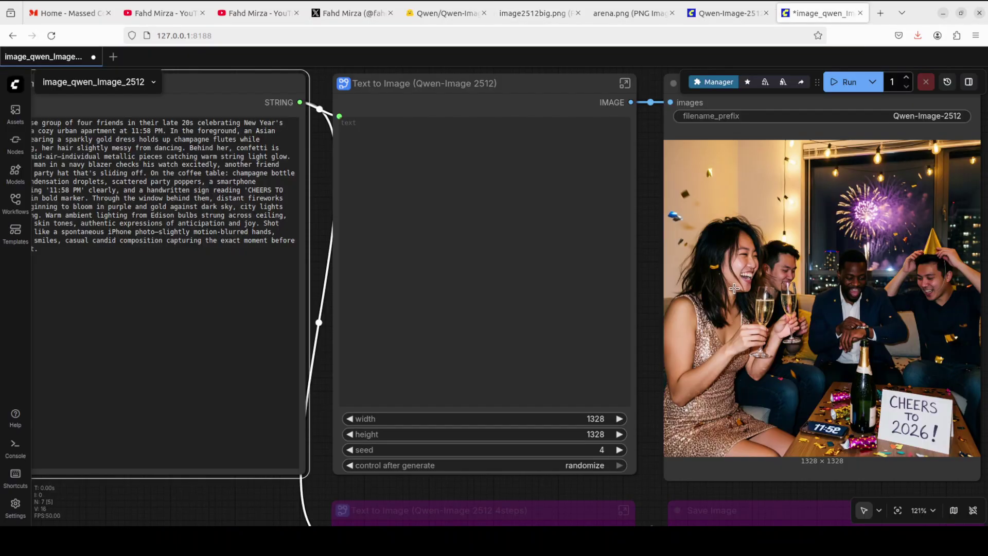
{"action": "right_click", "coordinate": [749, 281]}
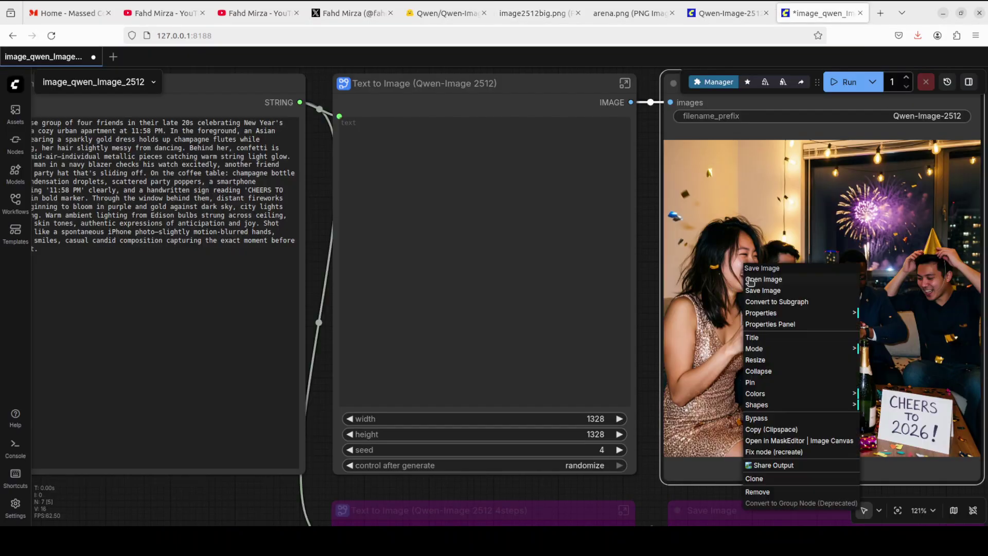
{"action": "left_click", "coordinate": [776, 280]}
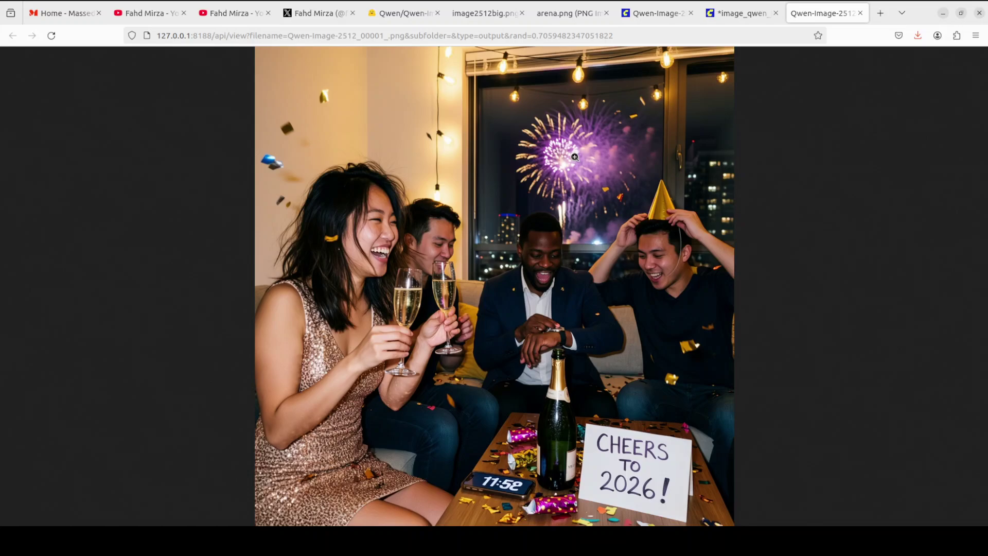
- Compare the image2512big.png collage with the arena.png leaderboard, then return to the model card
{"action": "left_click", "coordinate": [483, 16]}
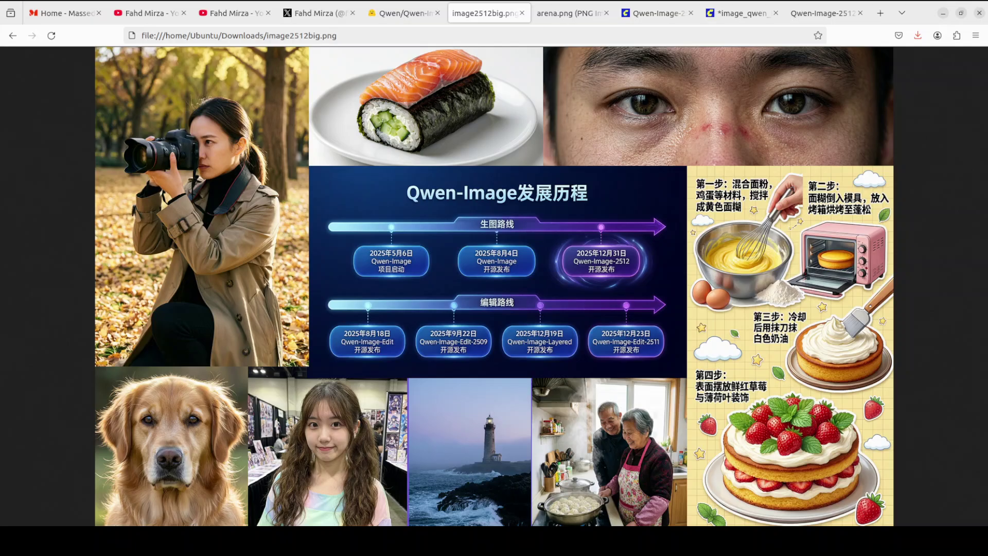
{"action": "left_click", "coordinate": [572, 17]}
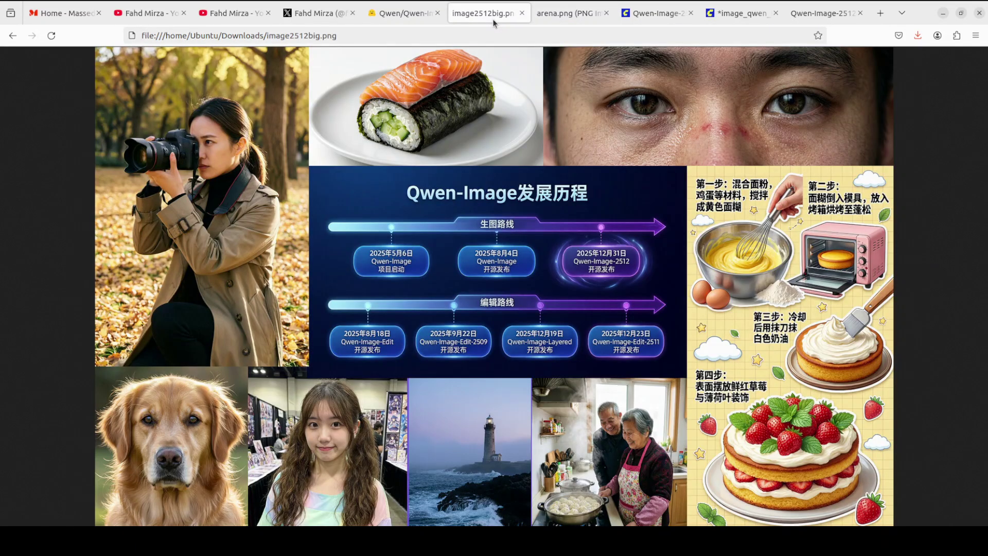
{"action": "left_click", "coordinate": [483, 17]}
{"action": "left_click", "coordinate": [403, 13]}
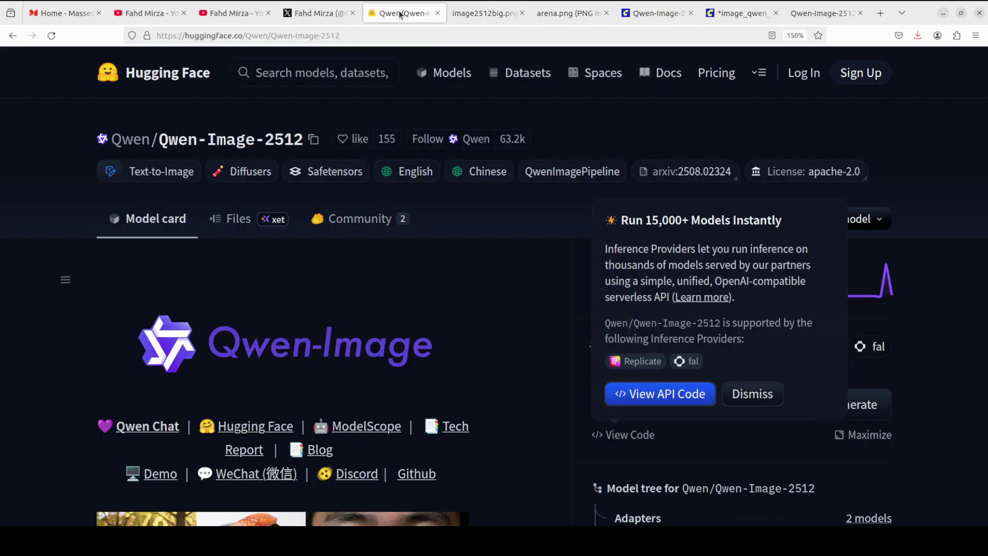
- Glance at the 'comfyui-tutorial' results and the full-size party image, then return to the workflow
{"action": "left_click", "coordinate": [235, 14]}
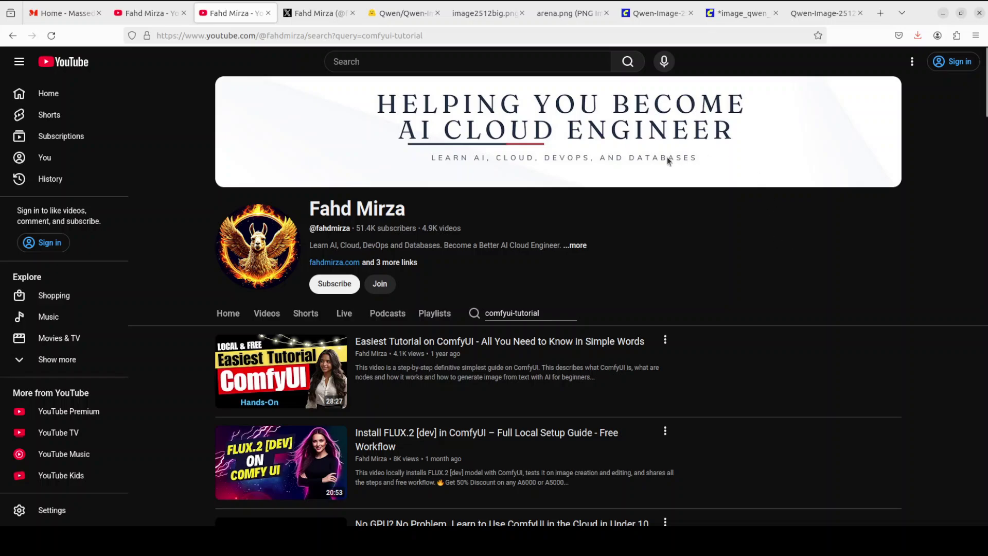
{"action": "left_click", "coordinate": [835, 17]}
{"action": "left_click", "coordinate": [736, 14]}
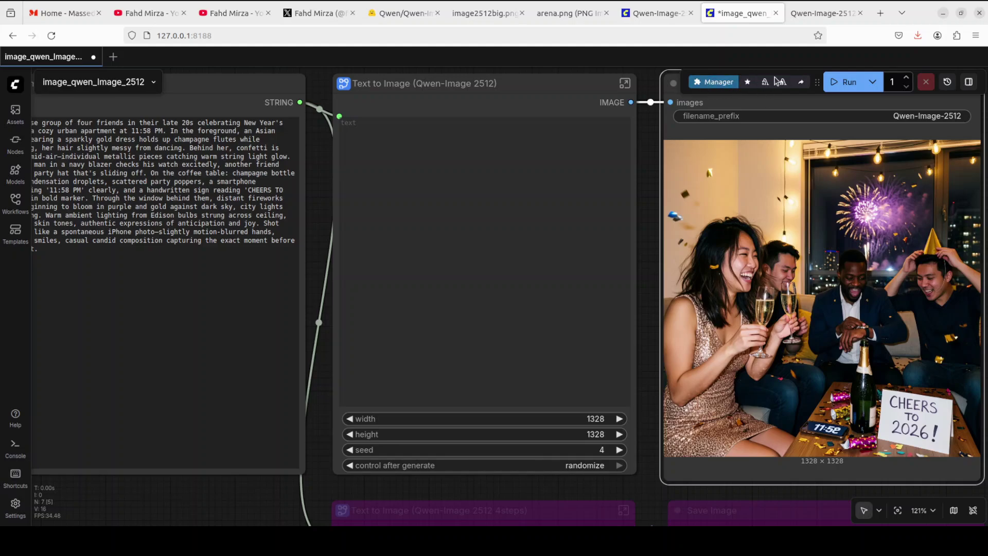
- Open and dismiss the ComfyUI Manager, then close the duplicate generated-image tab
{"action": "left_click", "coordinate": [720, 84]}
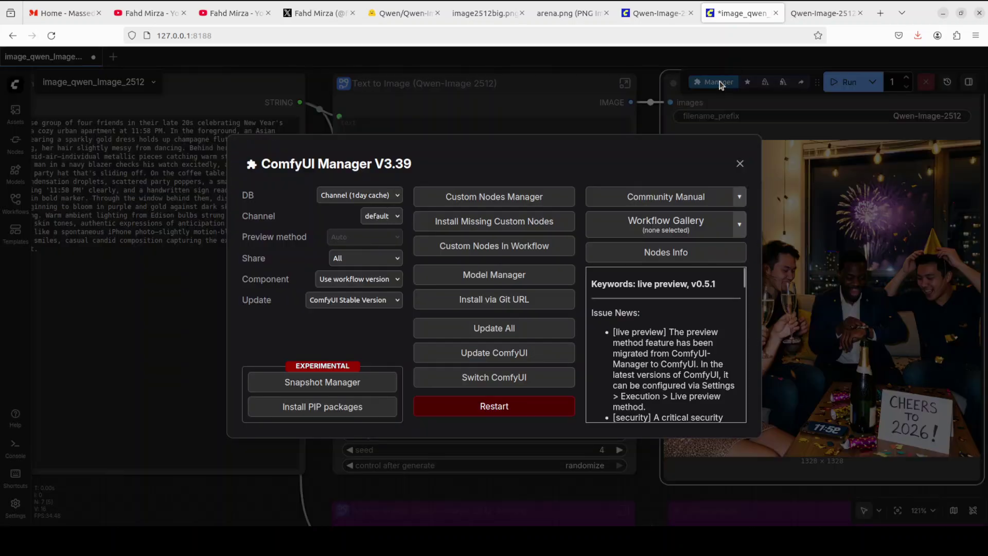
{"action": "left_click", "coordinate": [741, 167]}
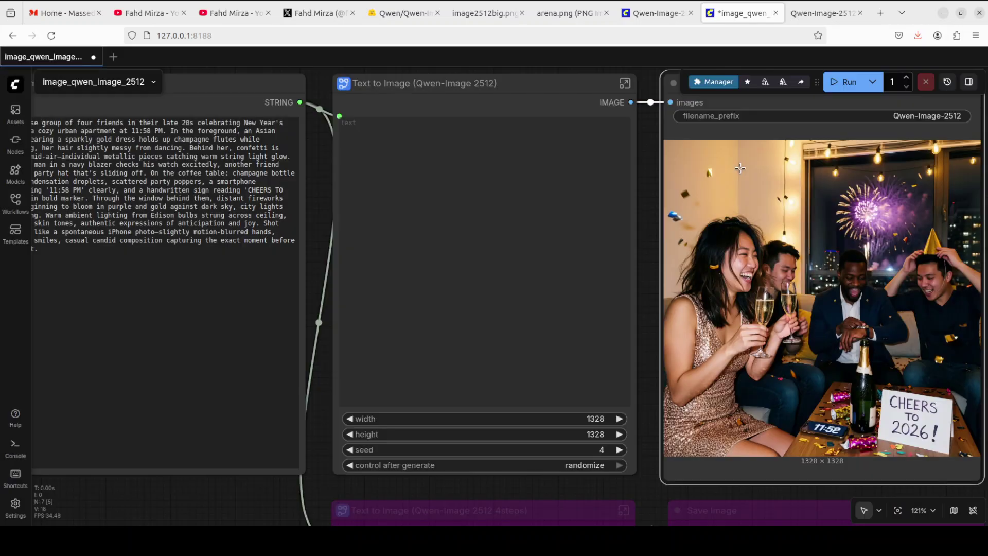
{"action": "left_click", "coordinate": [860, 13]}
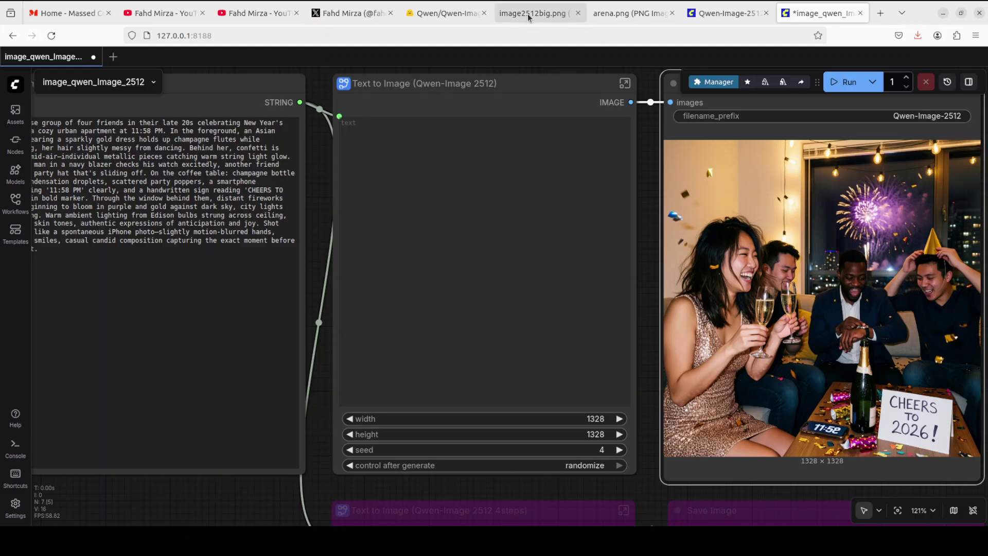
- Show the Qwen-Image-2512 docs page, then bring the ComfyUI/models Files window forward
{"action": "left_click", "coordinate": [725, 13]}
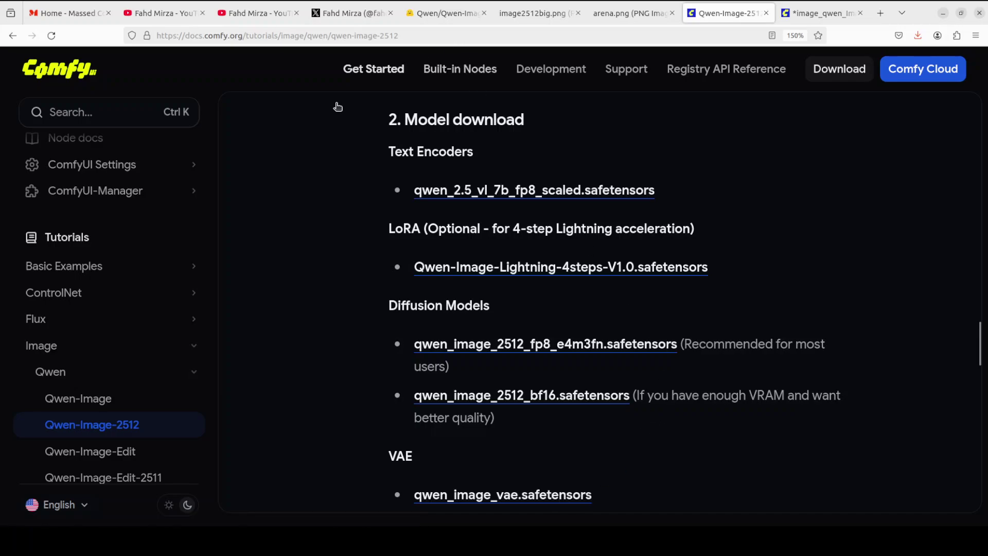
{"action": "key", "text": "alt+Tab"}
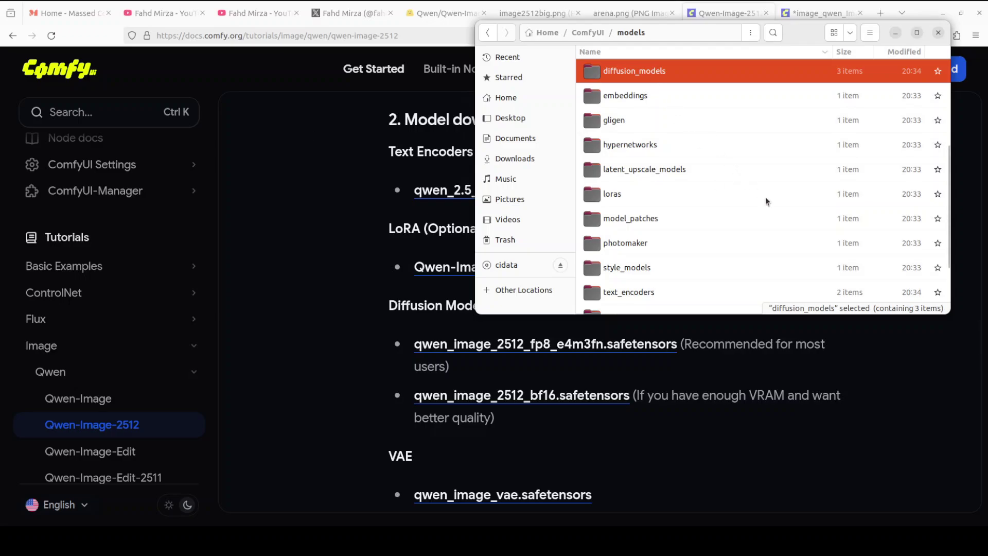
- Inspect the diffusion_models and text_encoders folders inside ComfyUI/models
{"action": "double_click", "coordinate": [624, 77]}
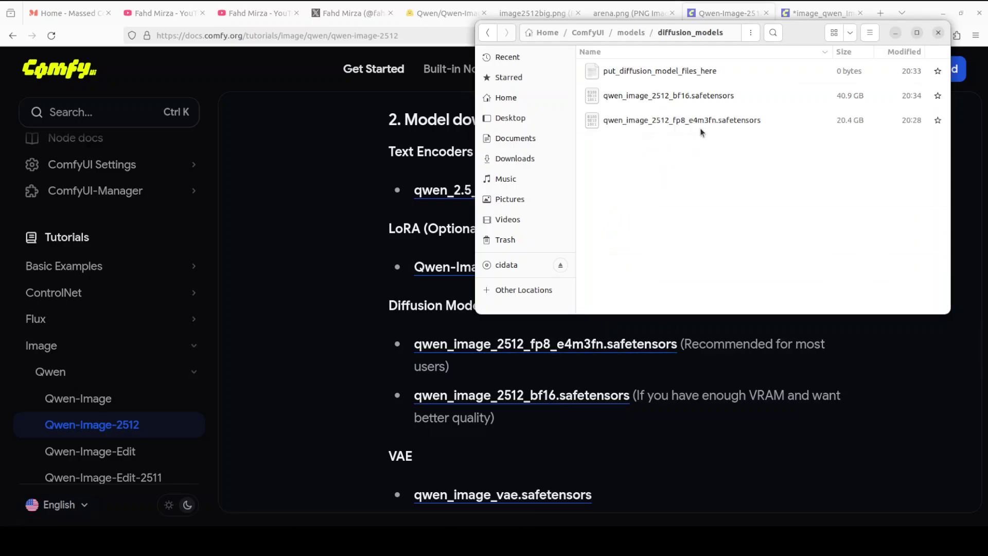
{"action": "left_click", "coordinate": [631, 33]}
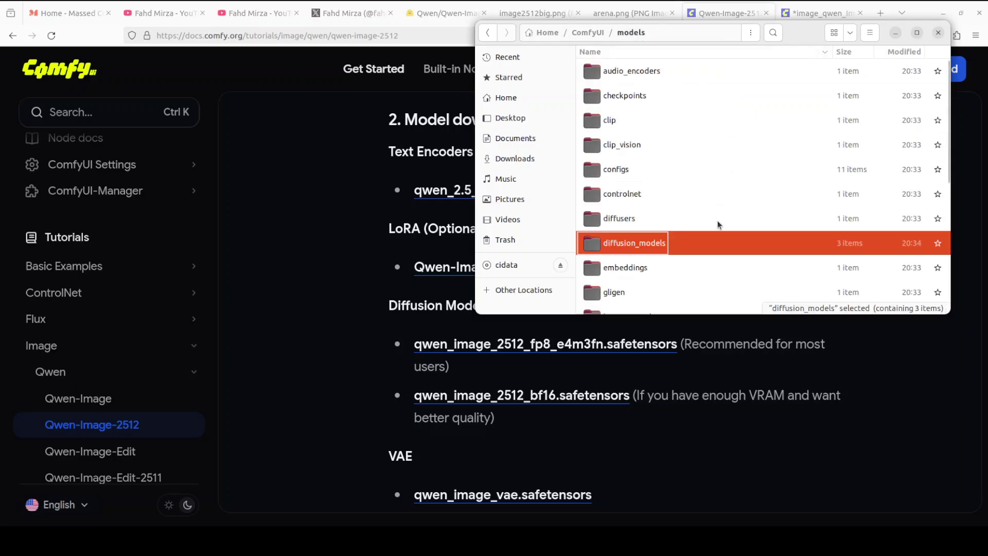
{"action": "scroll", "coordinate": [716, 228], "scroll_direction": "down", "scroll_amount": 1}
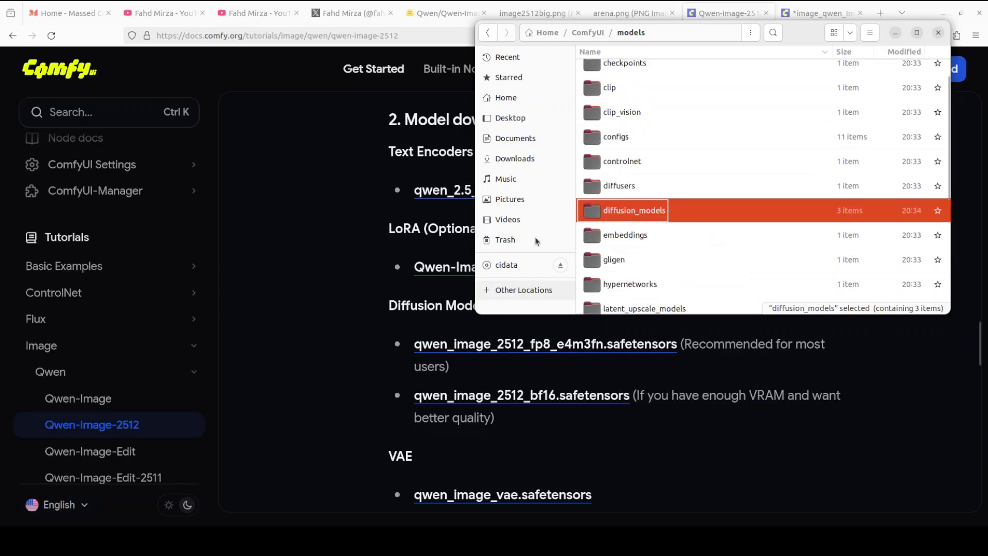
{"action": "scroll", "coordinate": [703, 220], "scroll_direction": "down", "scroll_amount": 2}
{"action": "scroll", "coordinate": [703, 219], "scroll_direction": "down", "scroll_amount": 2}
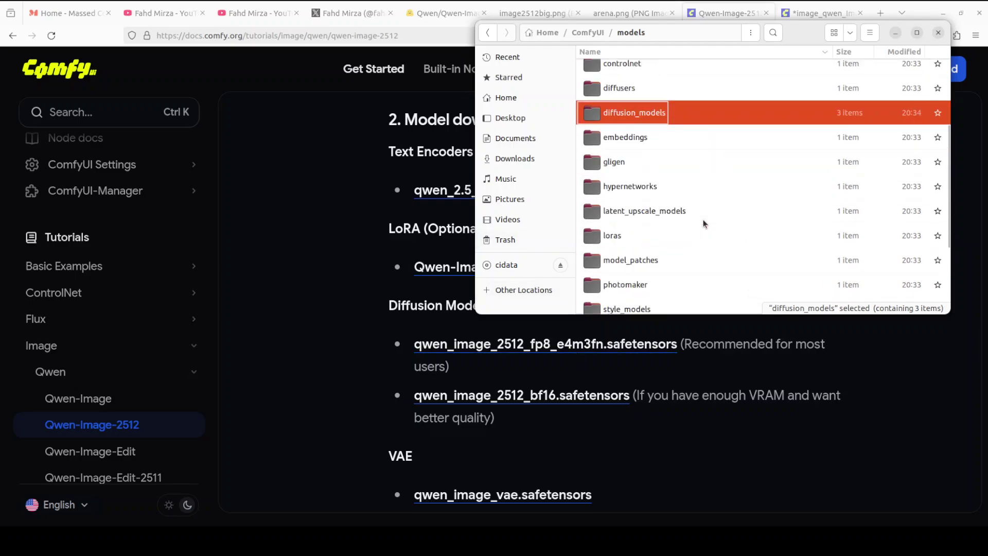
{"action": "scroll", "coordinate": [703, 219], "scroll_direction": "down", "scroll_amount": 2}
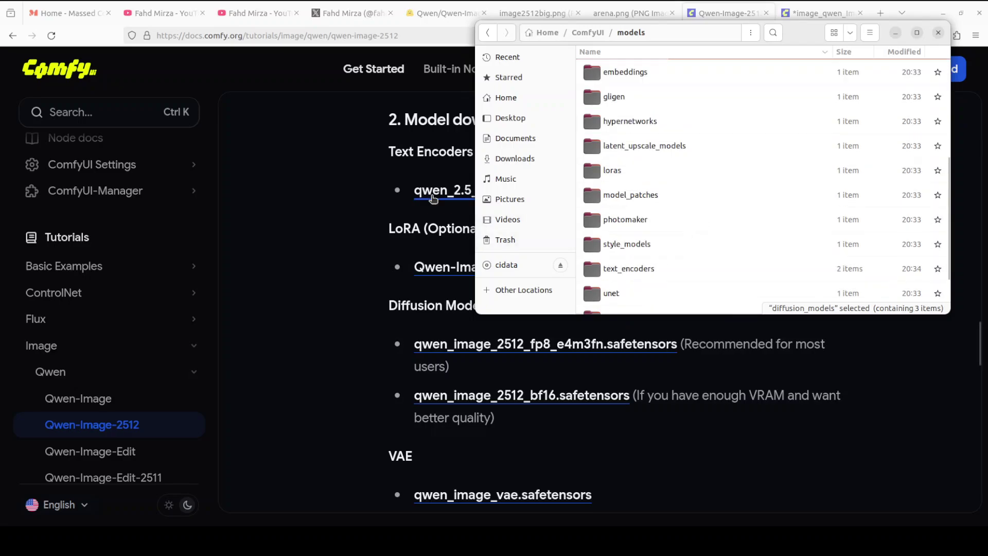
{"action": "double_click", "coordinate": [643, 269]}
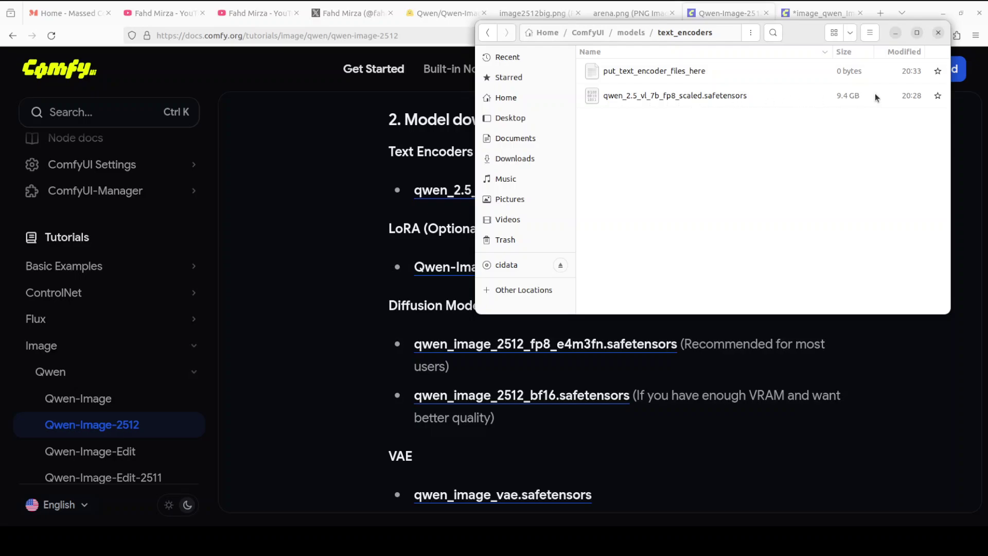
{"action": "left_click", "coordinate": [631, 33]}
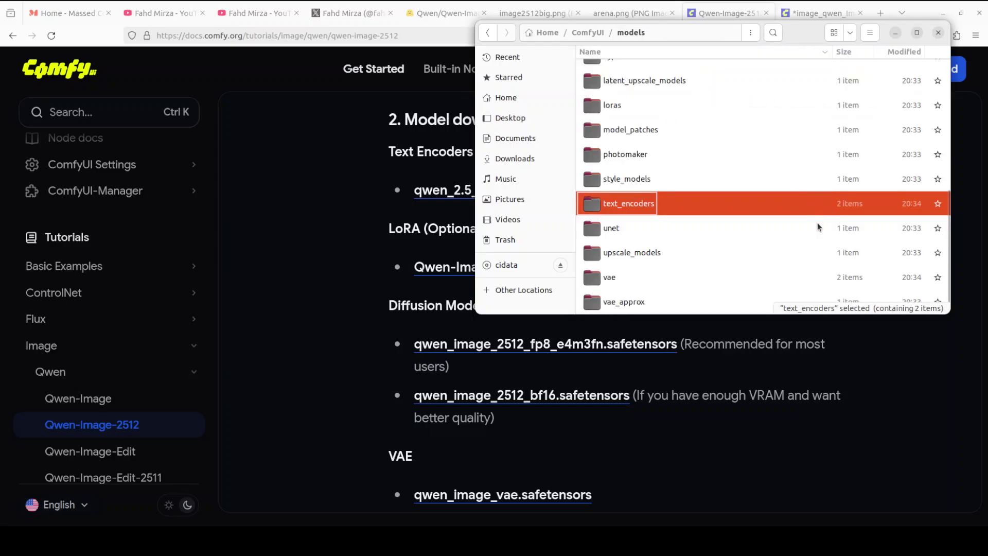
- Check the vae and loras folders, then minimize the file manager
{"action": "double_click", "coordinate": [611, 278]}
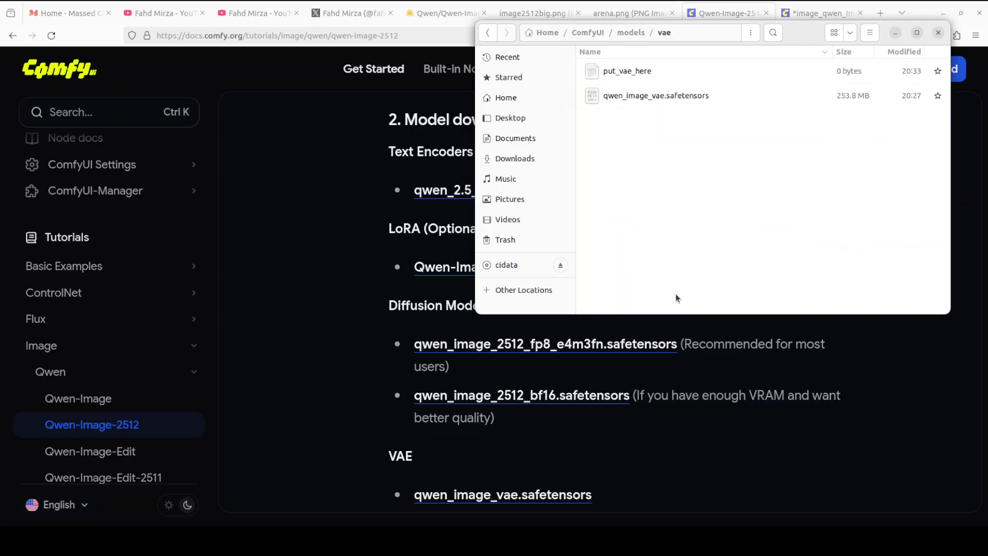
{"action": "left_click", "coordinate": [631, 32]}
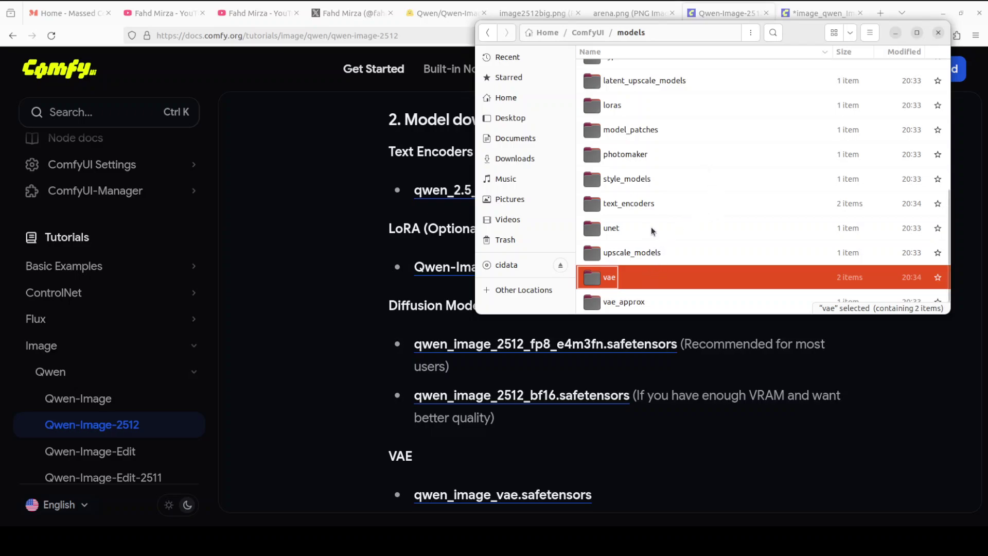
{"action": "double_click", "coordinate": [612, 105]}
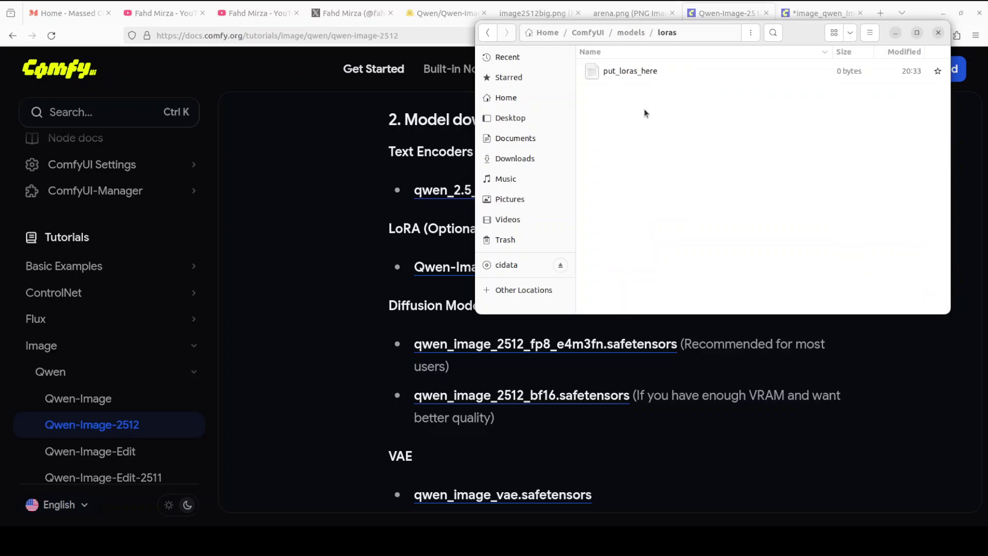
{"action": "left_click", "coordinate": [627, 33]}
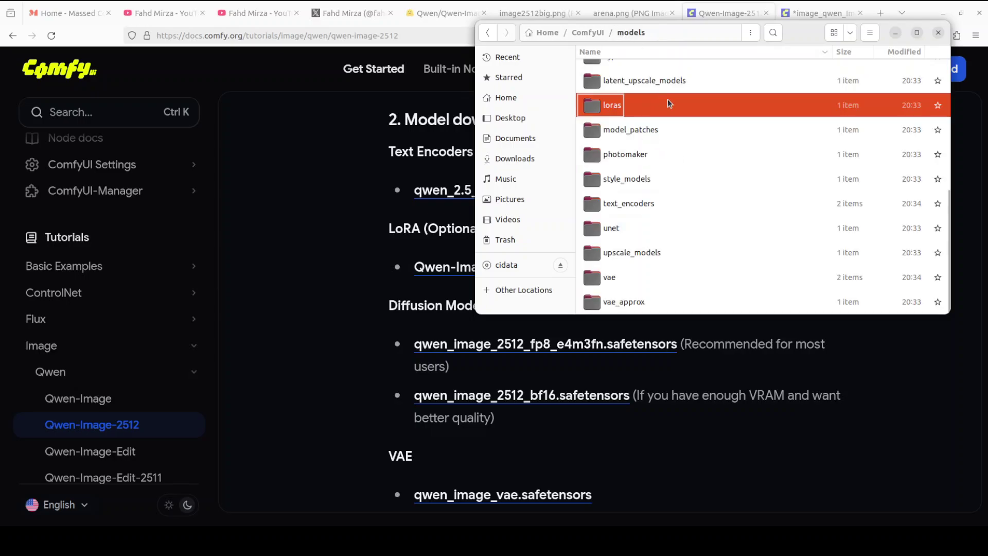
{"action": "left_click", "coordinate": [896, 33]}
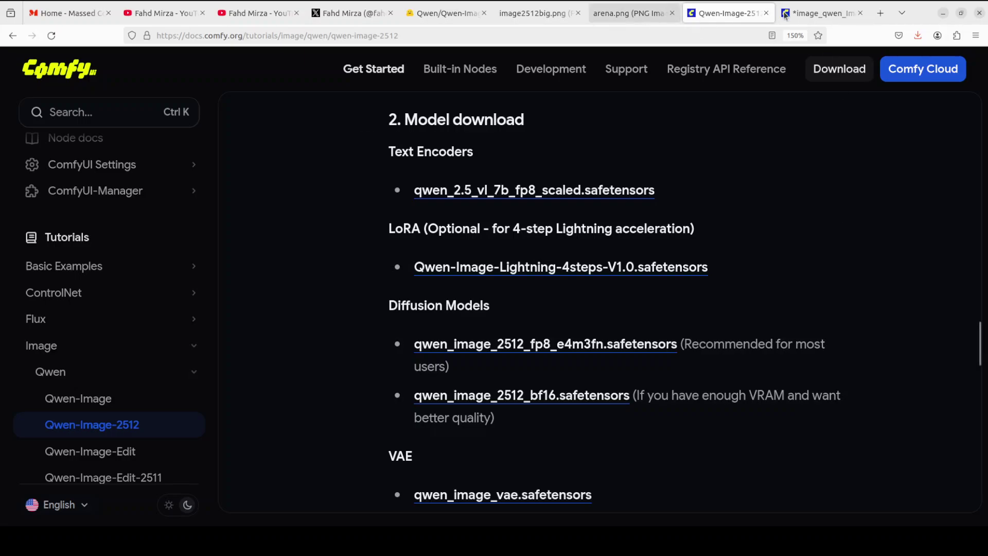
- Replace the ComfyUI prompt with the South Asian man at a 2 AM coffee-shop table, then run it
{"action": "left_click", "coordinate": [826, 15]}
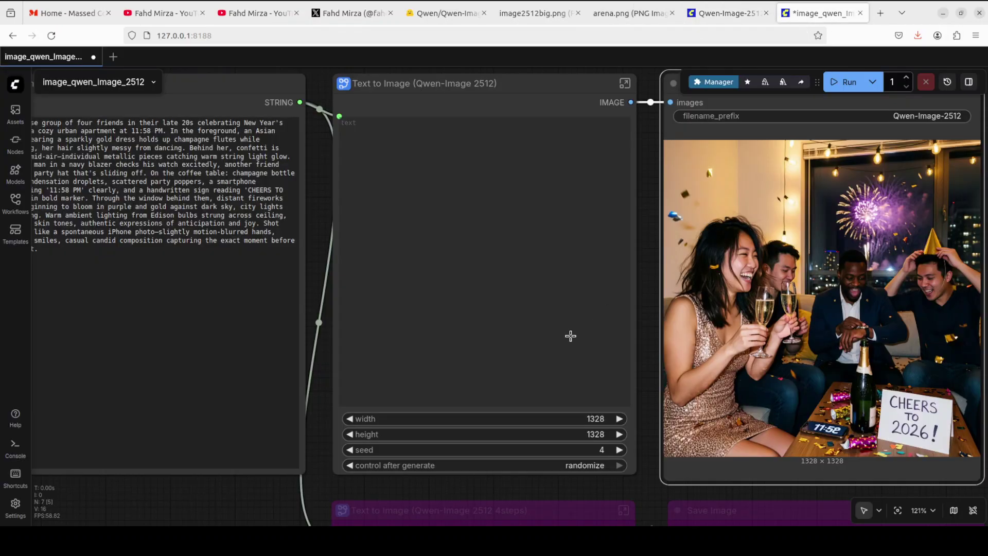
{"action": "left_click", "coordinate": [138, 231]}
{"action": "key", "text": "ctrl+a"}
{"action": "key", "text": "ctrl+v"}
{"action": "left_click_drag", "start_coordinate": [116, 499], "coordinate": [173, 499]}
{"action": "scroll", "coordinate": [261, 337], "scroll_direction": "up", "scroll_amount": 1}
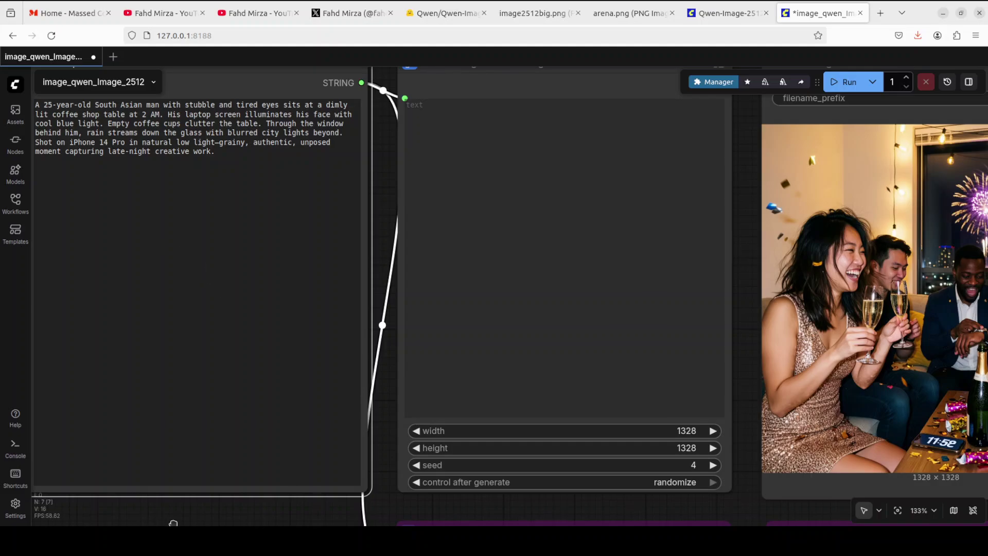
{"action": "left_click_drag", "start_coordinate": [139, 520], "coordinate": [187, 523]}
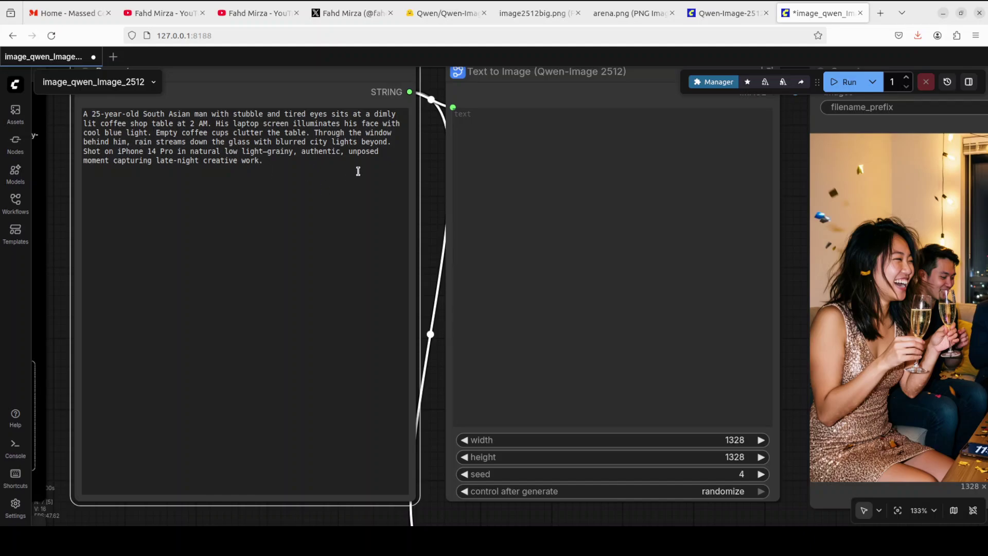
{"action": "left_click", "coordinate": [850, 83]}
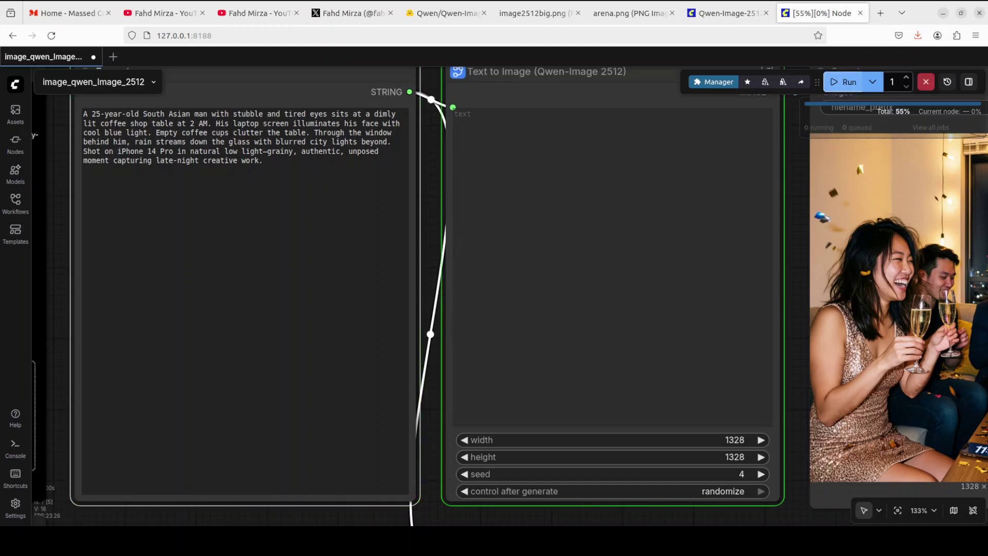
- Rerun nvidia-smi in the terminal to check the H100's memory and utilisation
{"action": "key", "text": "alt+Tab"}
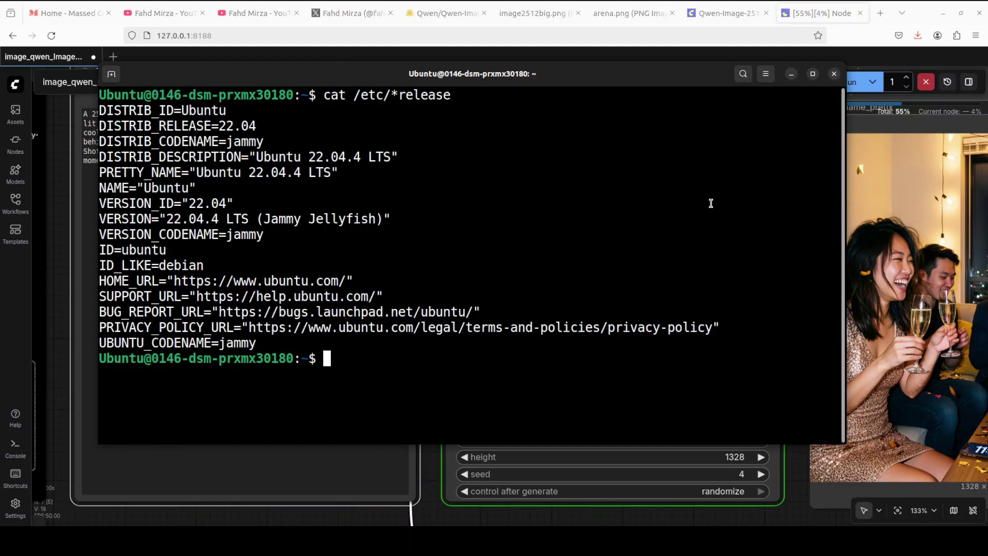
{"action": "key", "text": "Up"}
{"action": "key", "text": "Up"}
{"action": "key", "text": "Return"}
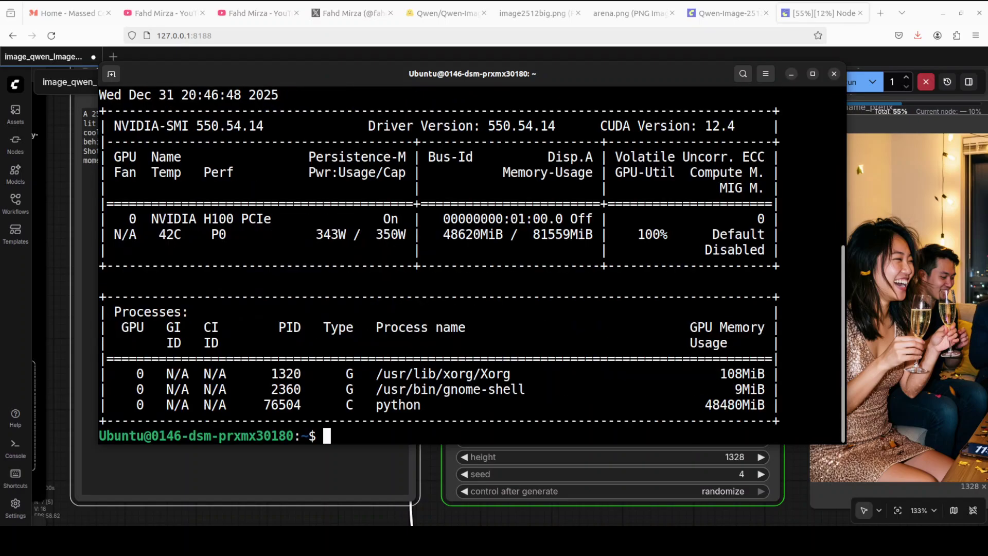
- Monitor the GPU live with nvtop, then bring up the Massed Compute homepage
{"action": "type", "text": "nvtop"}
{"action": "key", "text": "Return"}
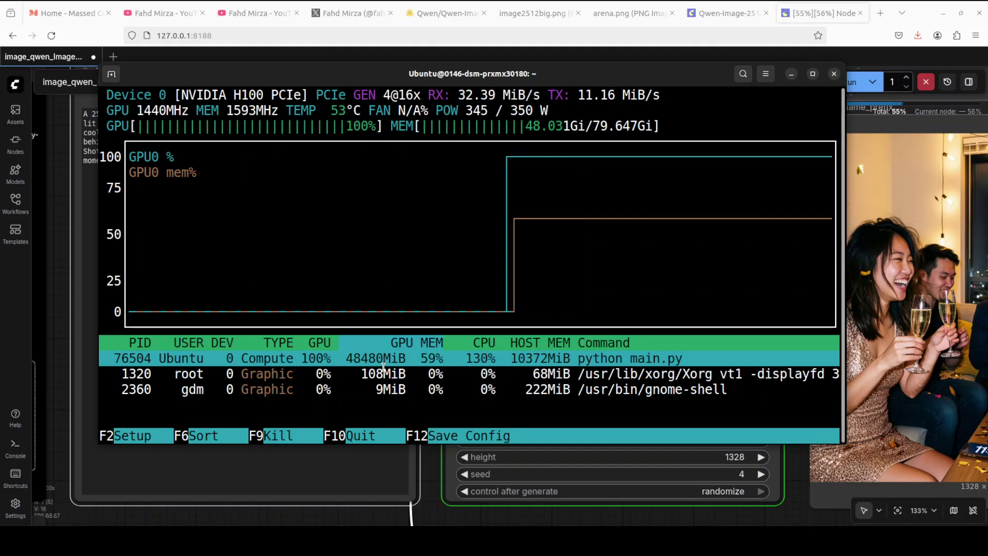
{"action": "left_click", "coordinate": [74, 19]}
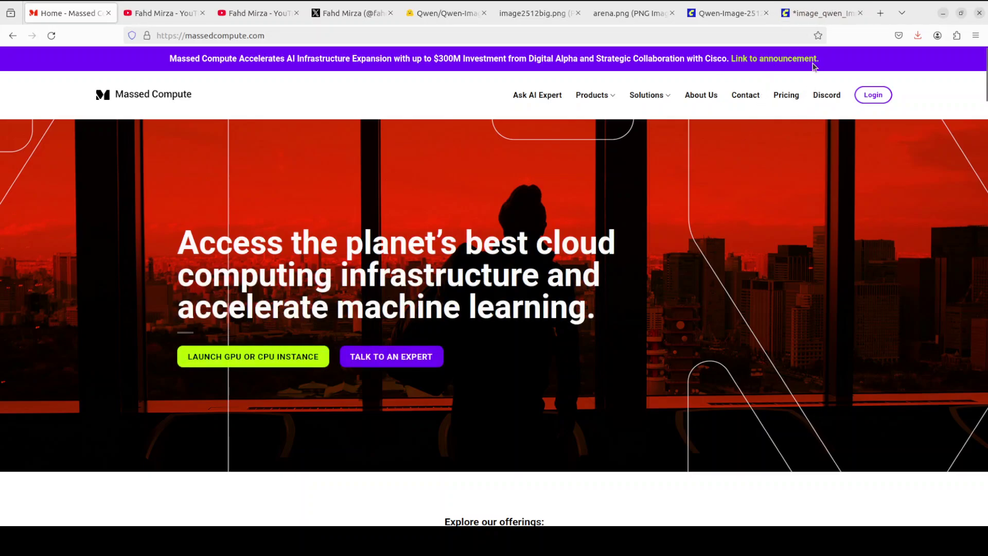
- Show the YouTube channel's qwen-image search results
{"action": "left_click", "coordinate": [169, 12]}
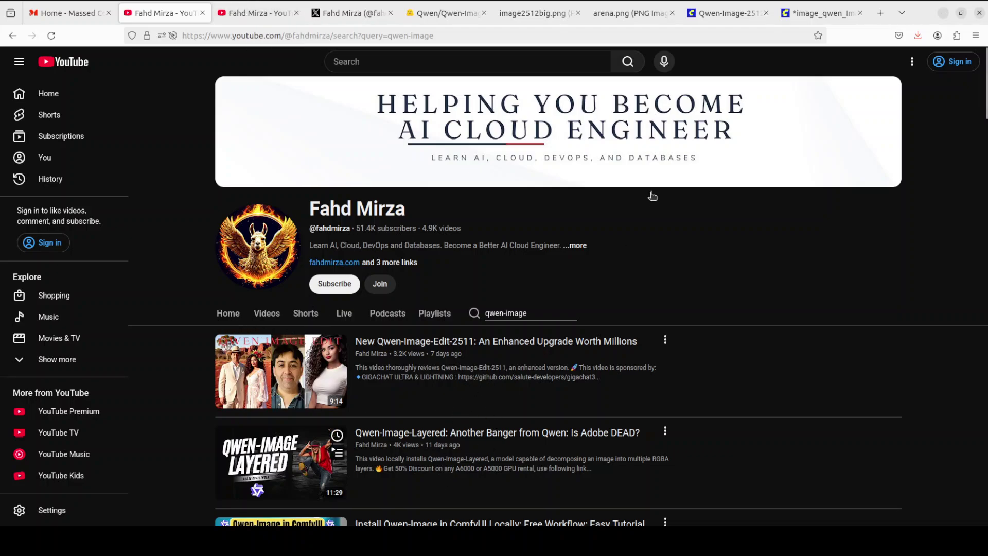
- Return to the ComfyUI workflow and pan the canvas to view the finished coffee-shop portrait
{"action": "left_click", "coordinate": [821, 13]}
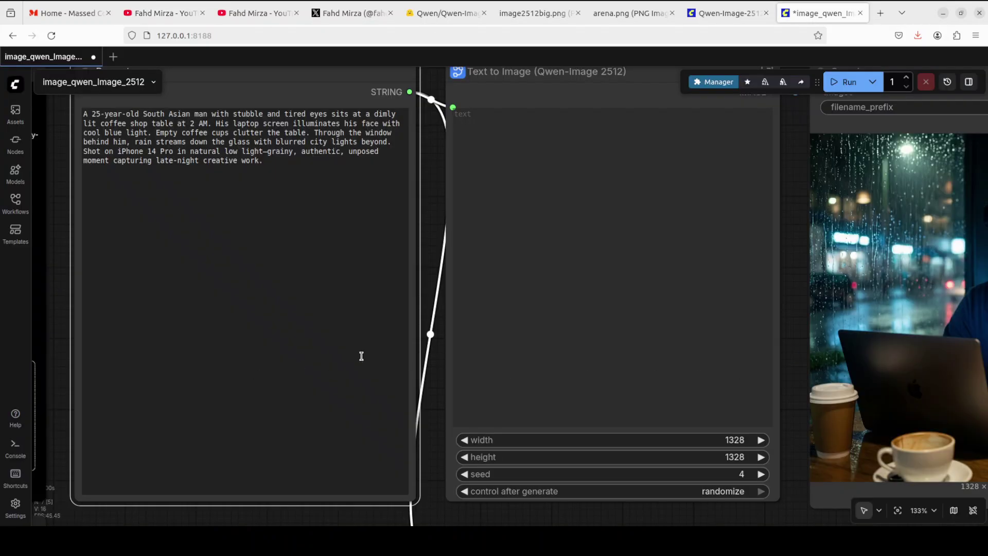
{"action": "left_click_drag", "start_coordinate": [359, 194], "coordinate": [119, 169]}
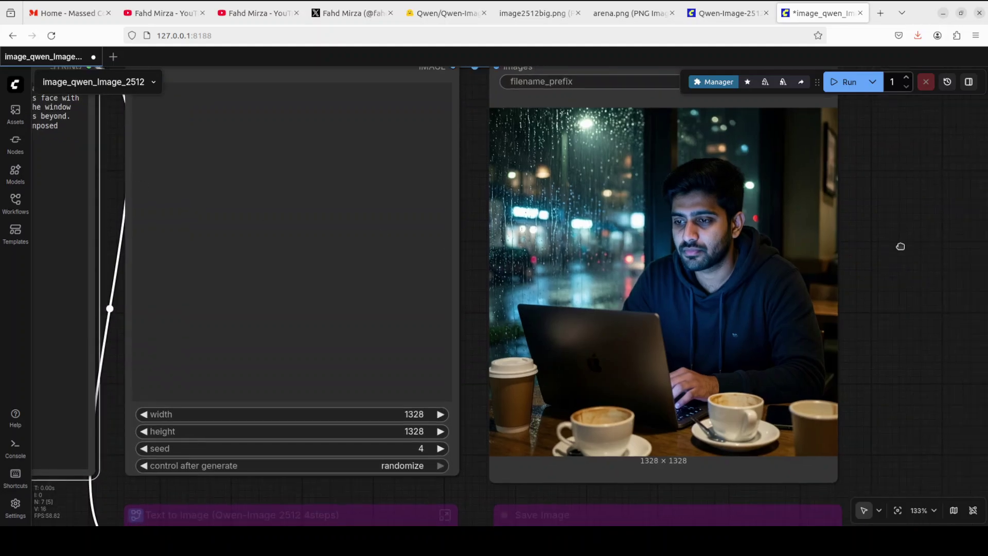
{"action": "left_click_drag", "start_coordinate": [904, 241], "coordinate": [898, 248]}
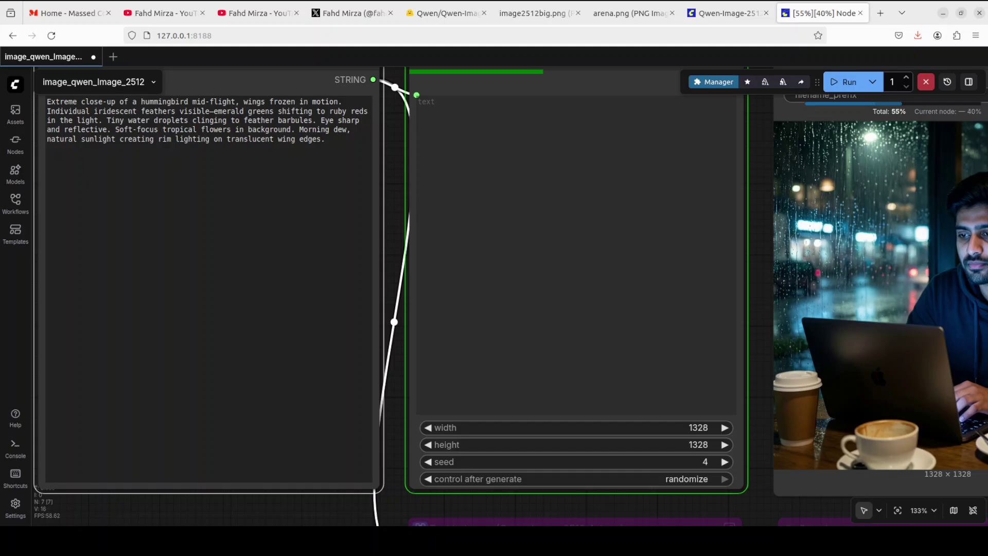
- Bring the Save Image preview into view and show Qwen-Image-2512_00003_.png full-size in its own tab
{"action": "left_click_drag", "start_coordinate": [749, 374], "coordinate": [488, 376]}
{"action": "left_click_drag", "start_coordinate": [617, 407], "coordinate": [616, 410]}
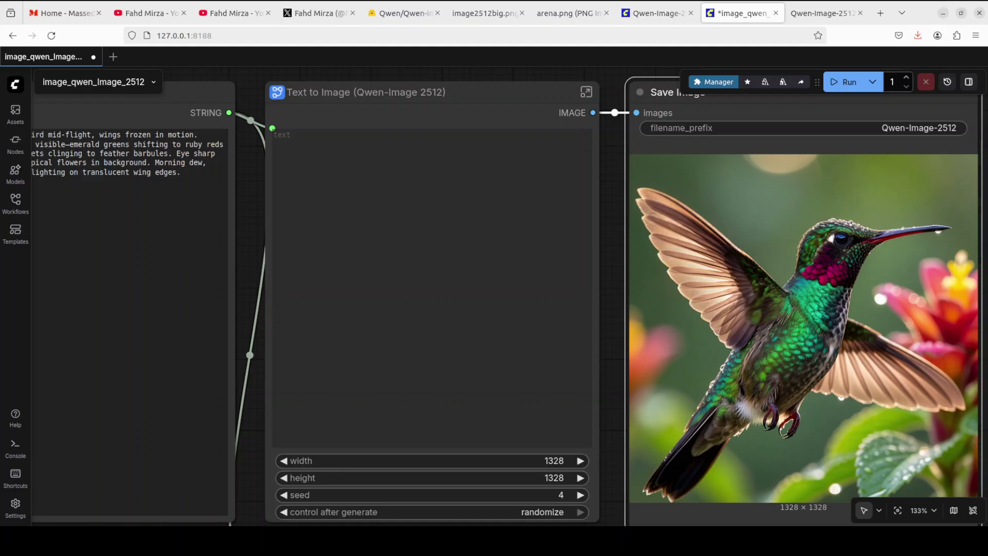
{"action": "left_click", "coordinate": [813, 15]}
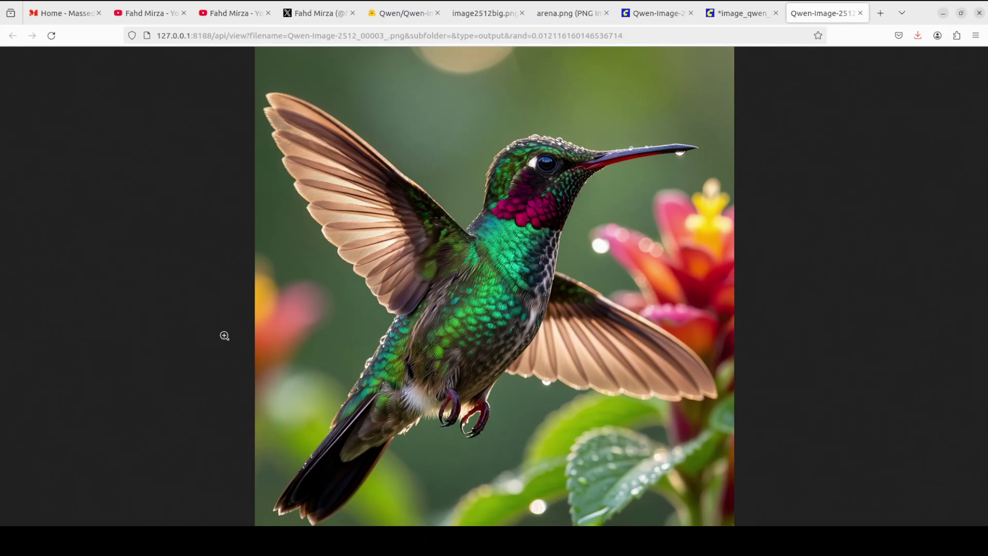
{"action": "left_click", "coordinate": [735, 16]}
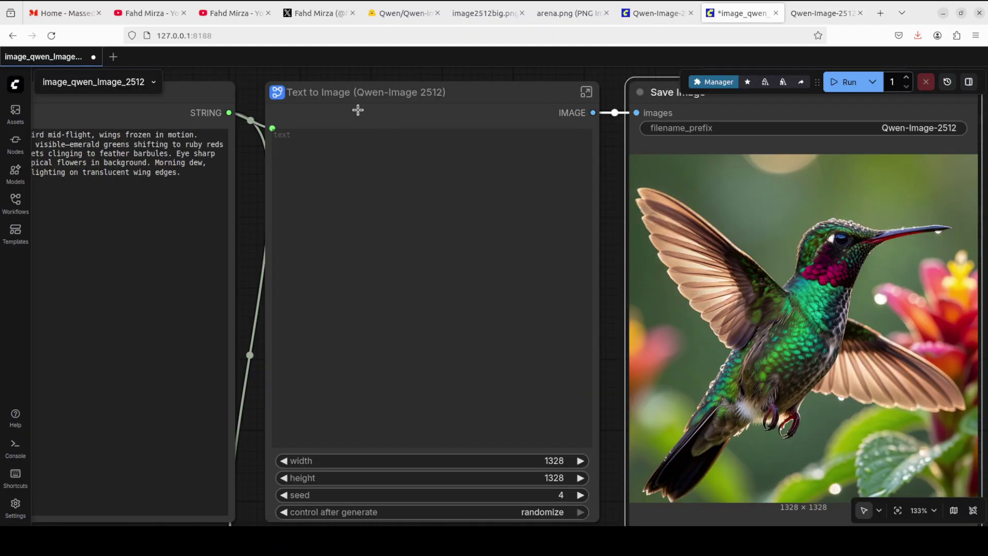
{"action": "left_click", "coordinate": [325, 94]}
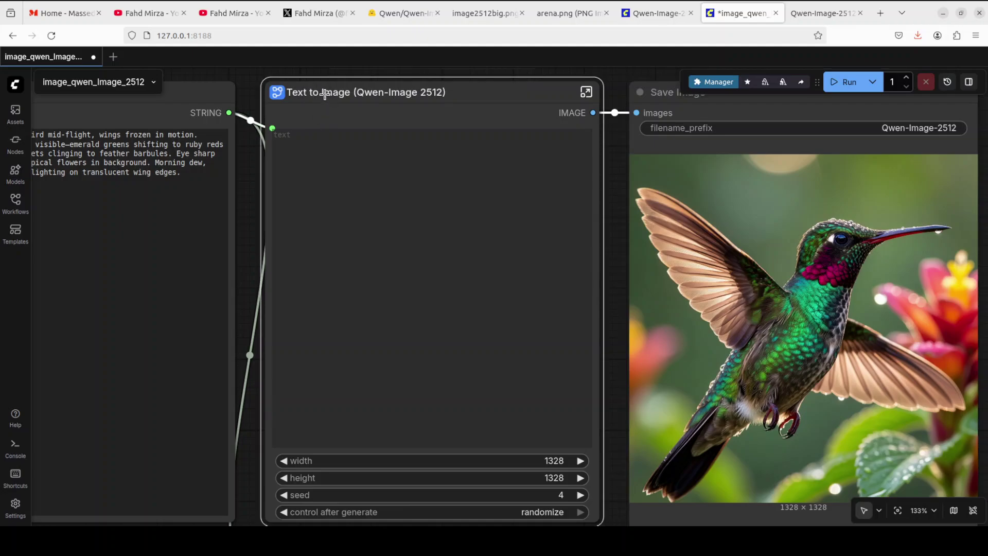
{"action": "double_click", "coordinate": [324, 94]}
{"action": "left_click", "coordinate": [331, 128]}
{"action": "double_click", "coordinate": [331, 128]}
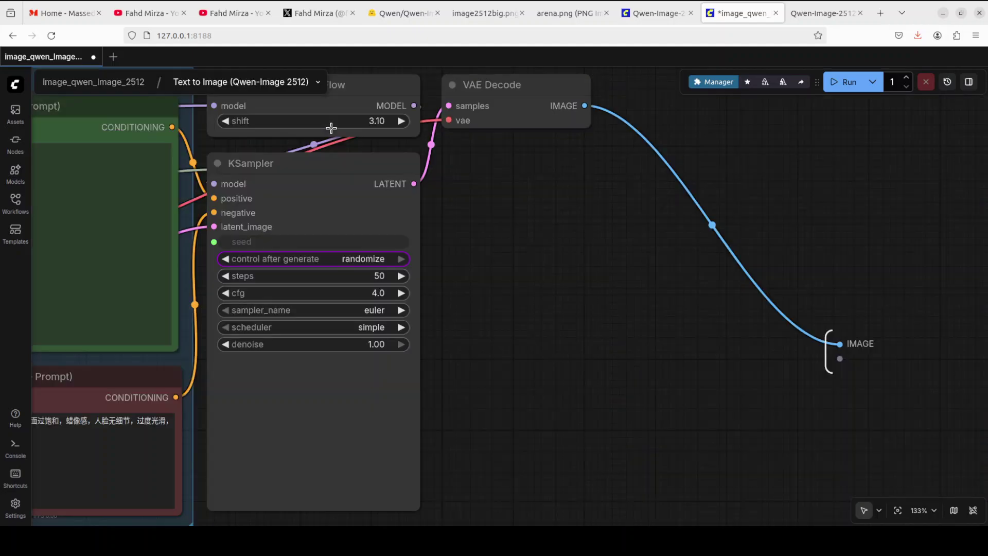
{"action": "left_click_drag", "start_coordinate": [625, 261], "coordinate": [975, 262]}
{"action": "left_click_drag", "start_coordinate": [59, 251], "coordinate": [126, 312]}
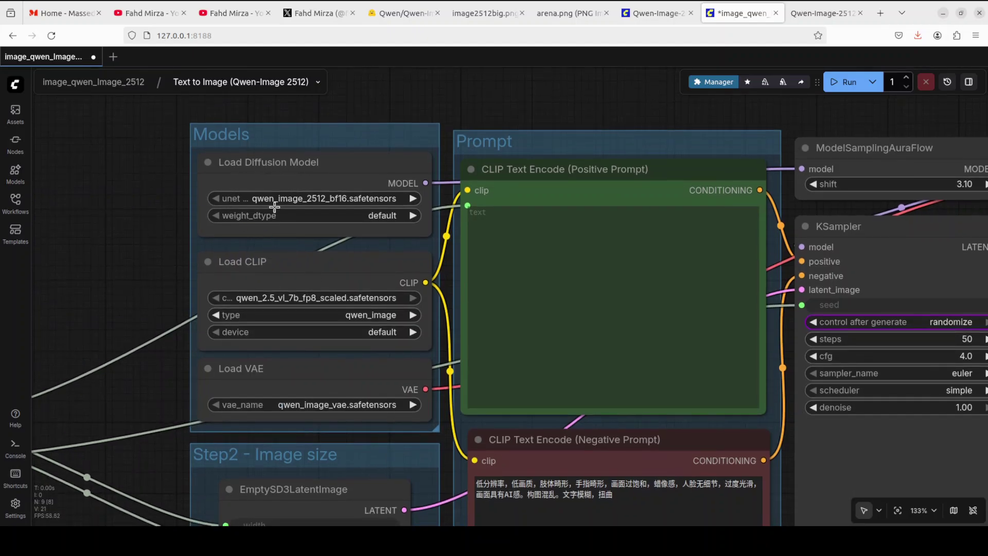
{"action": "left_click", "coordinate": [334, 198]}
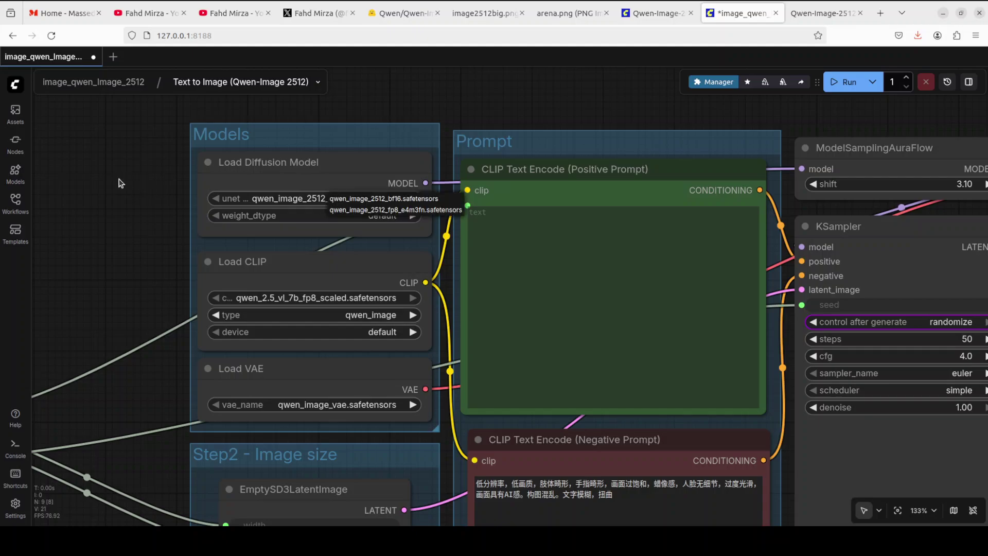
{"action": "scroll", "coordinate": [127, 155], "scroll_direction": "down", "scroll_amount": 3}
{"action": "scroll", "coordinate": [127, 155], "scroll_direction": "down", "scroll_amount": 2}
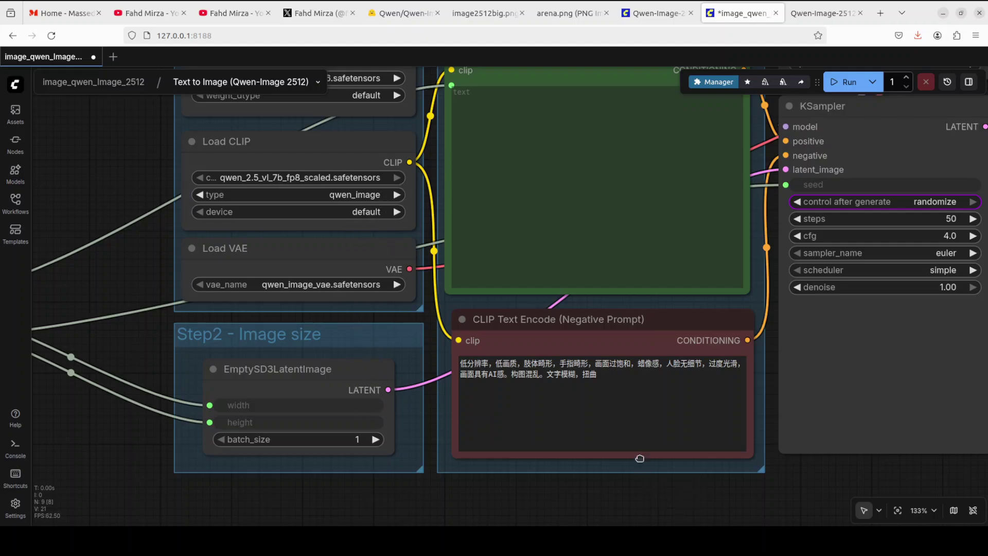
{"action": "scroll", "coordinate": [639, 456], "scroll_direction": "down", "scroll_amount": 5}
{"action": "scroll", "coordinate": [620, 454], "scroll_direction": "up", "scroll_amount": 5}
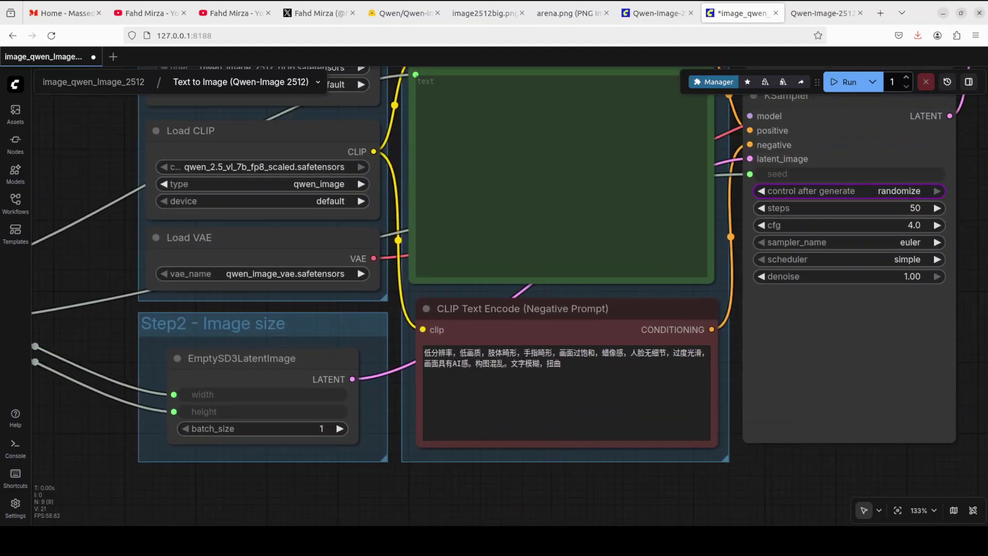
{"action": "scroll", "coordinate": [263, 186], "scroll_direction": "up", "scroll_amount": 3}
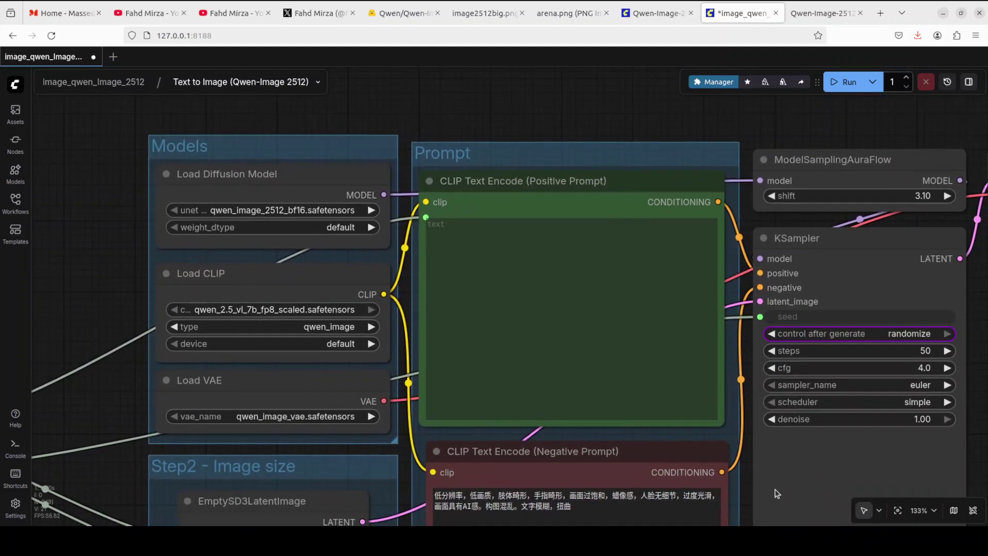
{"action": "scroll", "coordinate": [41, 181], "scroll_direction": "down", "scroll_amount": 2}
{"action": "scroll", "coordinate": [41, 181], "scroll_direction": "down", "scroll_amount": 1}
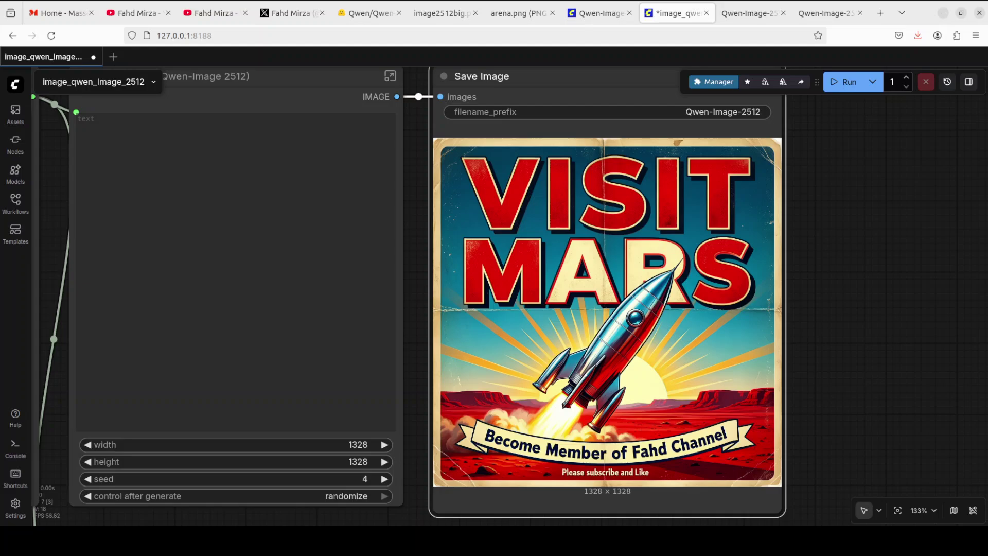
- View the hummingbird result, then the VISIT MARS poster Qwen-Image-2512_00004_.png, full-size
{"action": "left_click", "coordinate": [811, 11]}
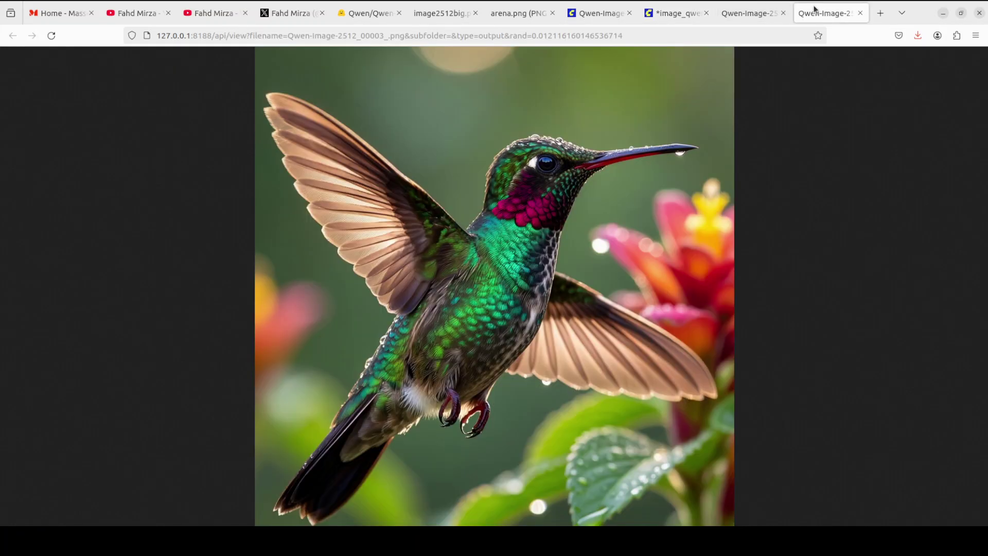
{"action": "left_click", "coordinate": [737, 11]}
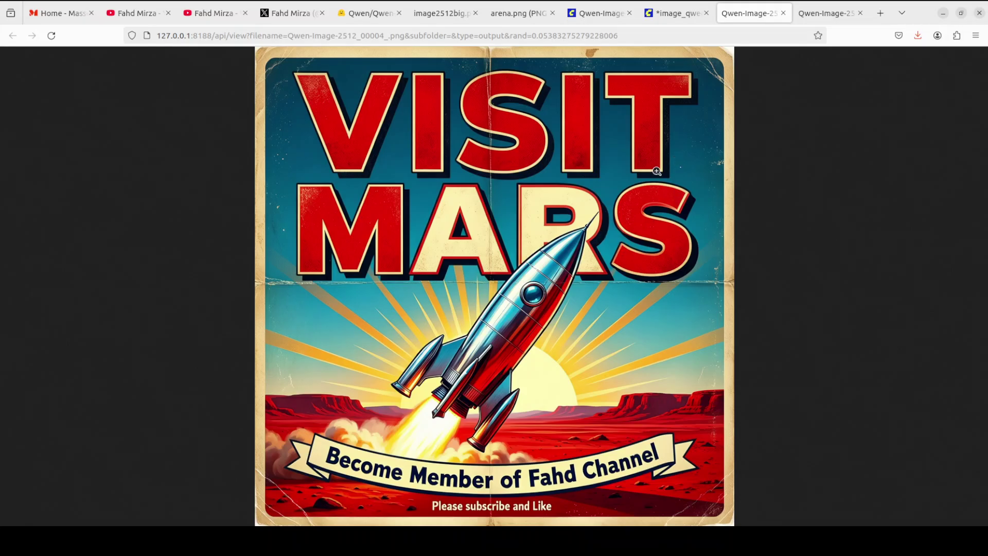
- Replace the poster prompt with the abandoned Victorian greenhouse description and generate it
{"action": "left_click", "coordinate": [673, 14]}
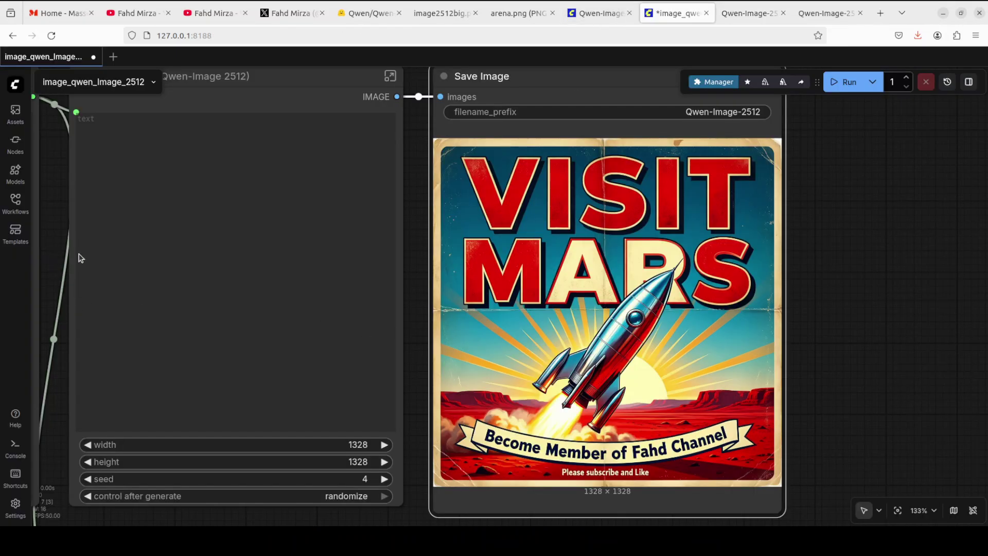
{"action": "left_click_drag", "start_coordinate": [136, 258], "coordinate": [466, 266]}
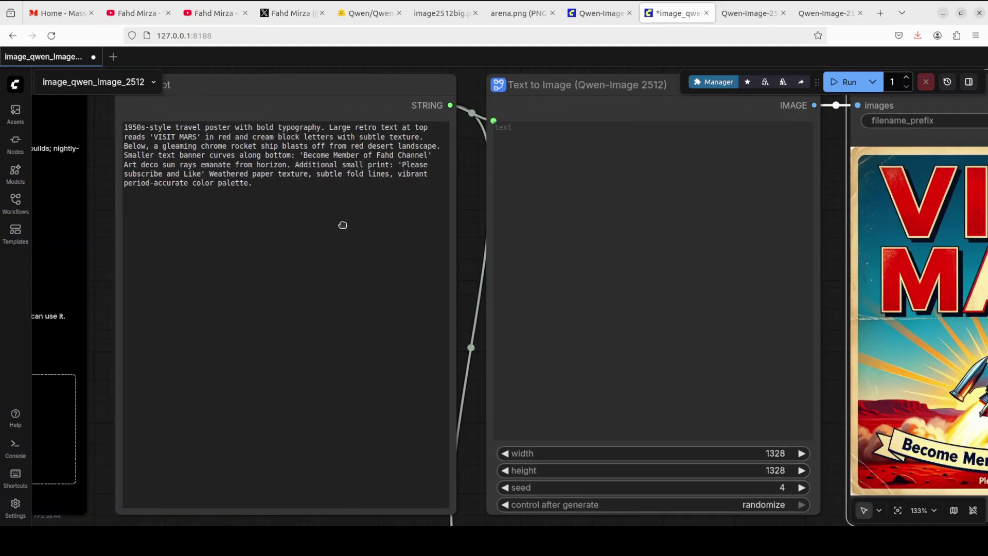
{"action": "left_click", "coordinate": [293, 184]}
{"action": "key", "text": "ctrl+a"}
{"action": "type", "text": "Abandoned Victorian greenhouse overgrown from within. Shattered glass panes allow vines to escape outward. Rusted ornate ironwork frame still elegant. Inside: wild ferns burst from cracked terracotta pots, orchids grow uncontrolled up iron pillars, moss carpet covers brick floor. Afternoon sun creates dramatic light shafts through broken roof, illuminating floating dust and pollen. Textures: aged copper patina, lichen on iron, crystalline broken glass, velvet moss, delicate flower petals."}
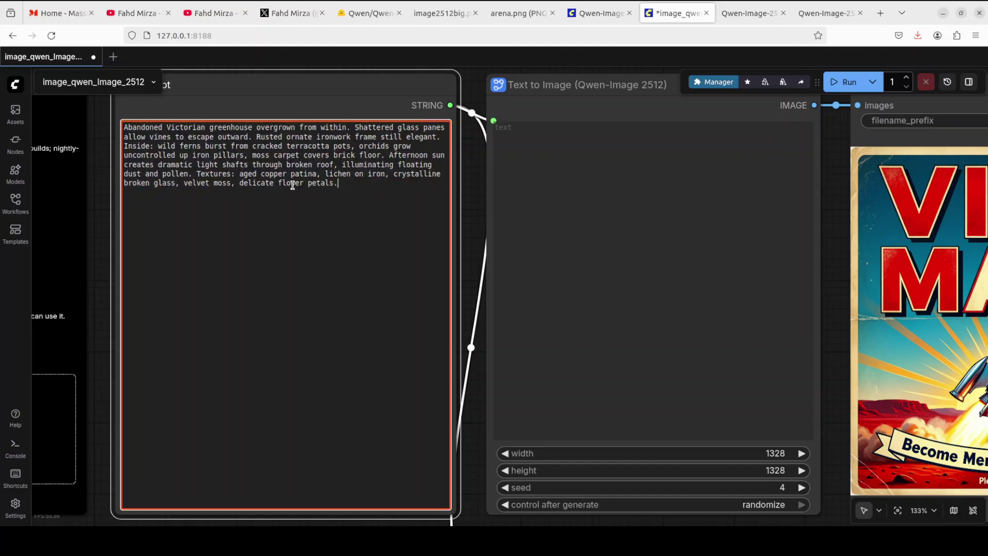
{"action": "left_click", "coordinate": [848, 82]}
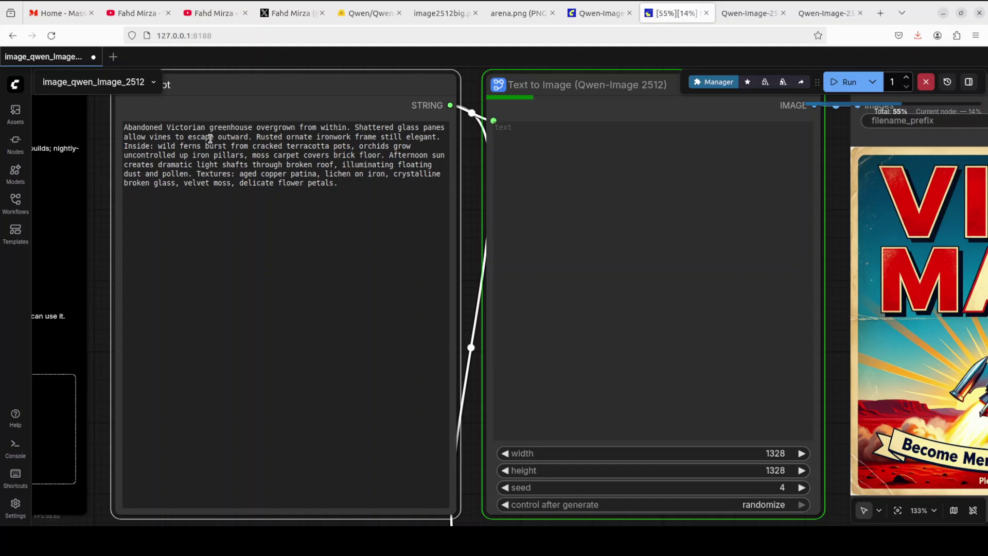
{"action": "scroll", "coordinate": [339, 231], "scroll_direction": "up", "scroll_amount": 2}
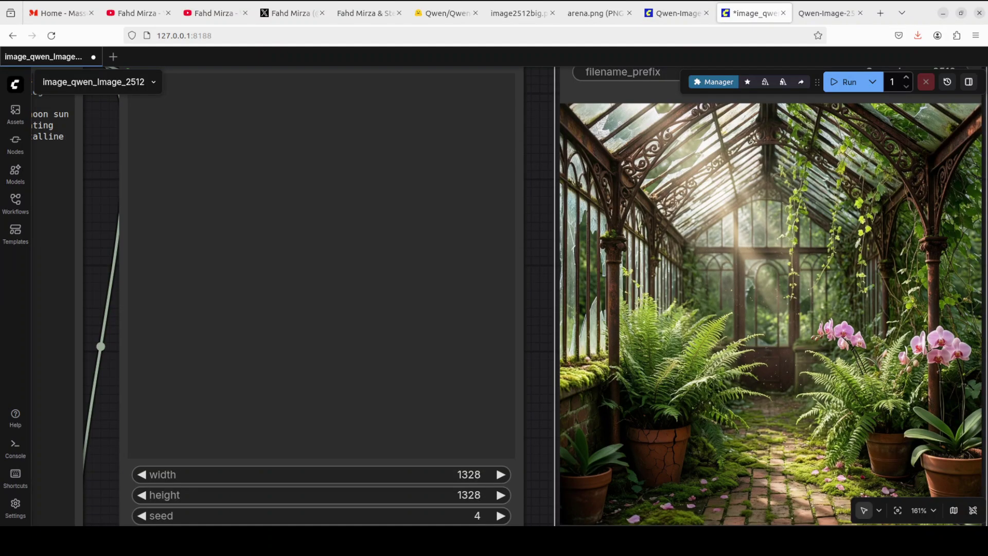
{"action": "left_click", "coordinate": [813, 14]}
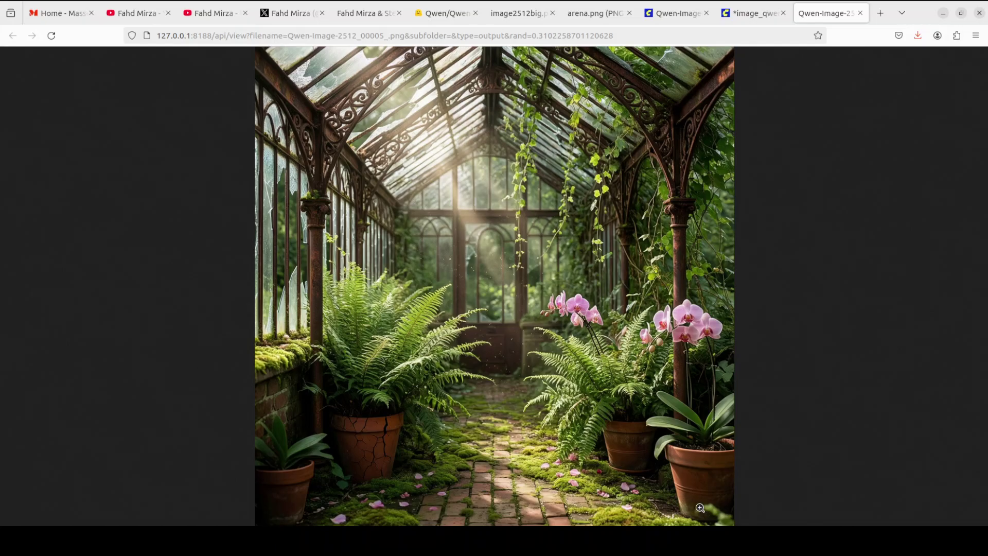
{"action": "left_click", "coordinate": [670, 15]}
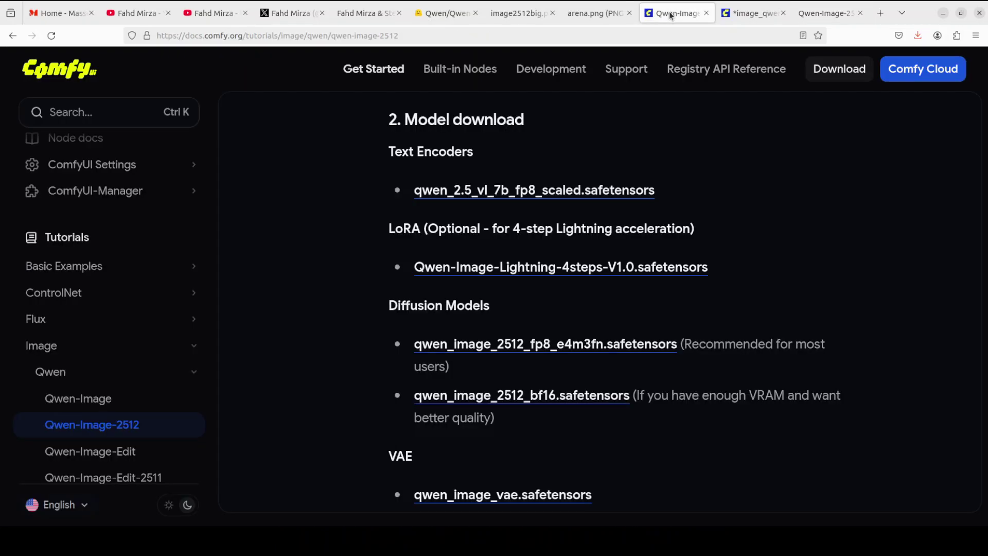
- Paste the prompt for a confident woman in a black gown at an Art Deco bar and run it
{"action": "left_click", "coordinate": [731, 14]}
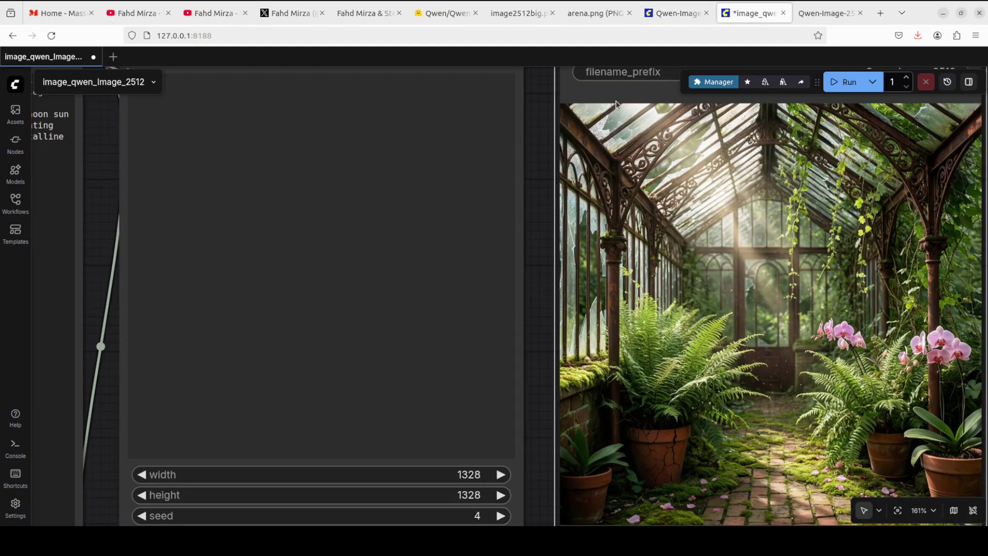
{"action": "left_click_drag", "start_coordinate": [215, 211], "coordinate": [457, 212]}
{"action": "left_click", "coordinate": [335, 204]}
{"action": "key", "text": "ctrl+a"}
{"action": "key", "text": "ctrl+v"}
{"action": "left_click", "coordinate": [850, 83]}
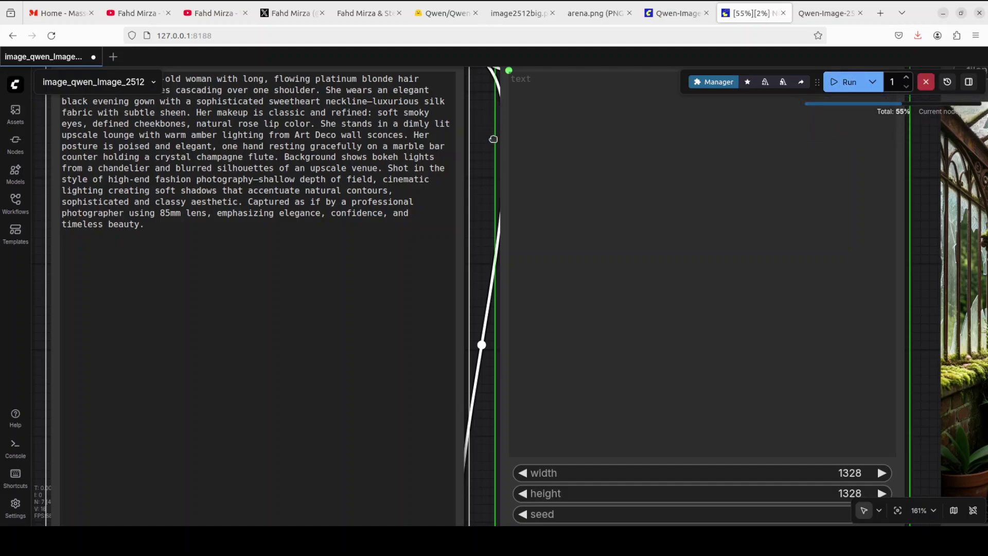
{"action": "left_click_drag", "start_coordinate": [482, 119], "coordinate": [539, 203]}
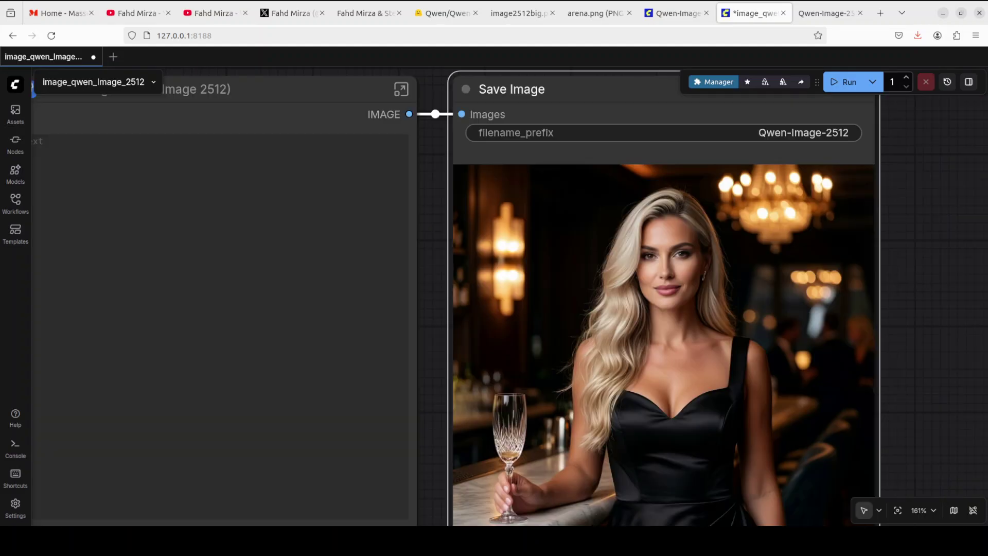
- View the finished portrait Qwen-Image-2512_00006_.png full-size in its own tab
{"action": "left_click", "coordinate": [831, 14]}
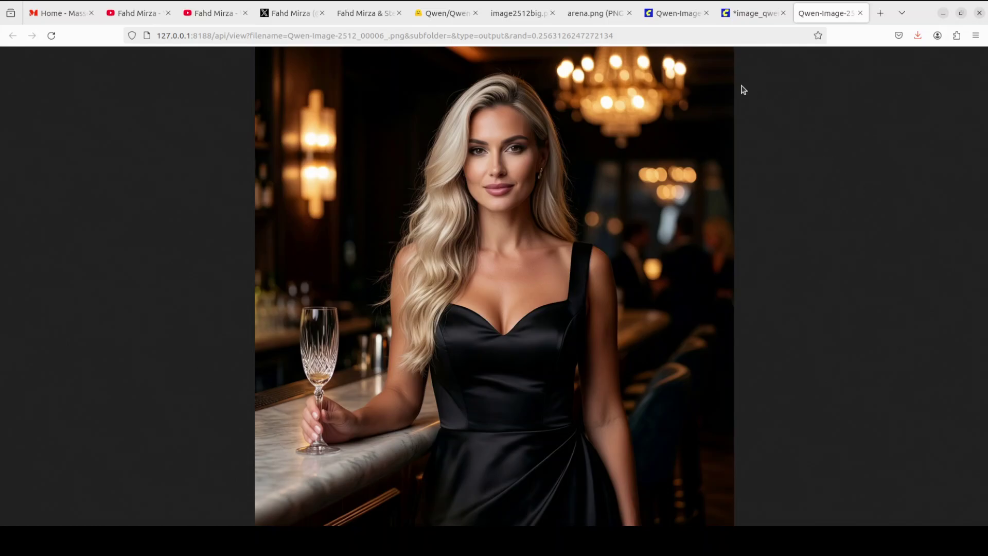
- Open and close the fahdmirza.com call-booking form, then return to the YouTube qwen-image results
{"action": "left_click", "coordinate": [362, 16]}
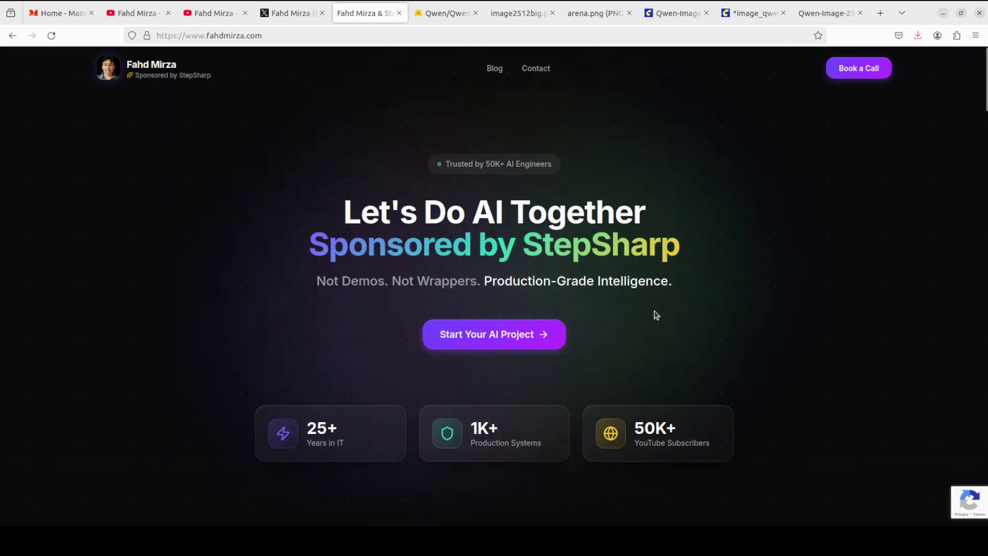
{"action": "left_click", "coordinate": [540, 74]}
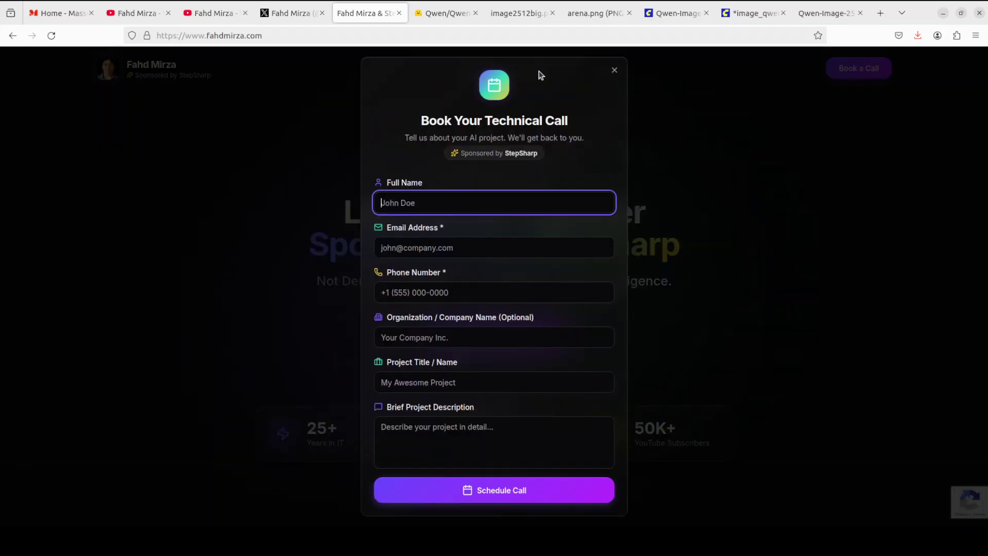
{"action": "left_click", "coordinate": [615, 72]}
{"action": "left_click", "coordinate": [764, 183]}
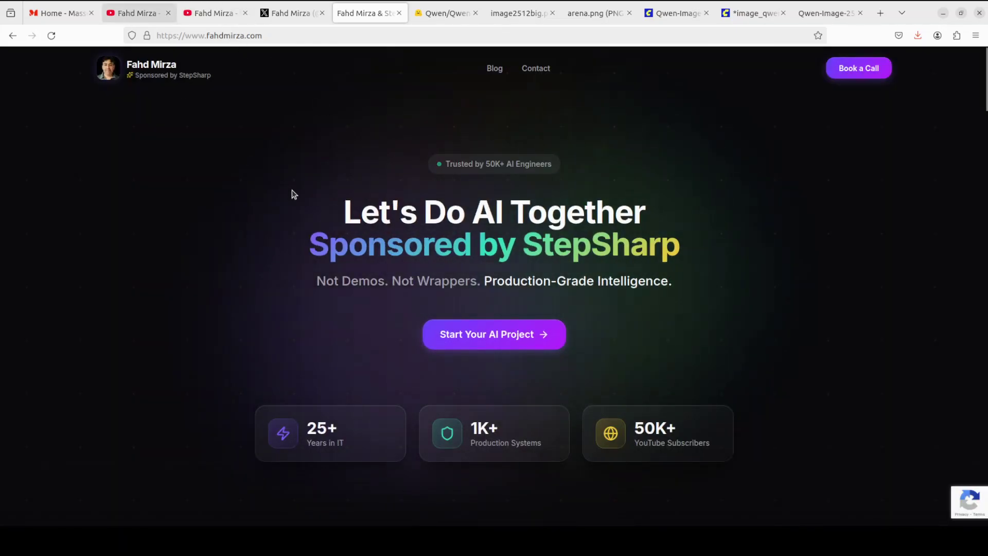
{"action": "key", "text": "ctrl+2"}
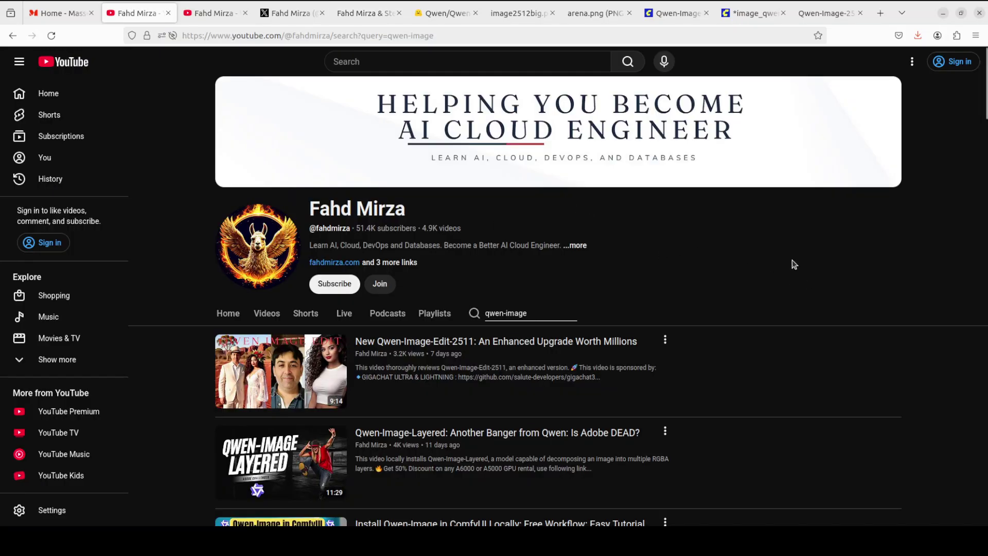